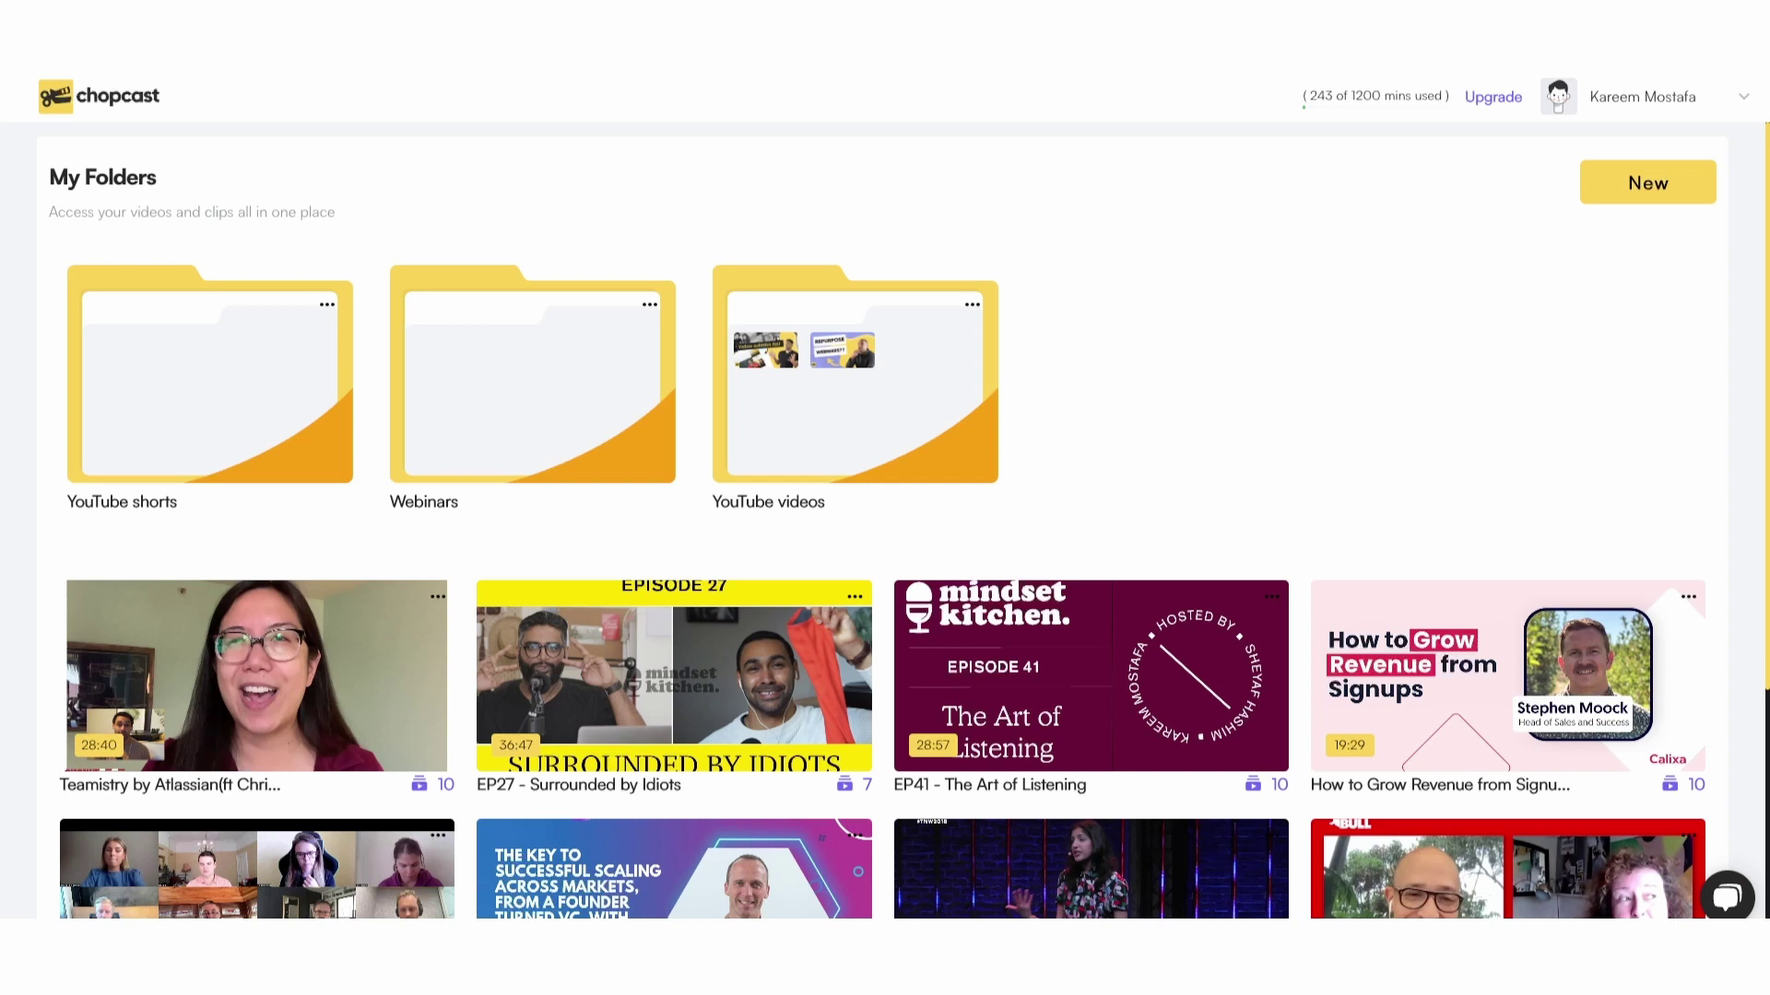
# - Open the video upload dialog and switch Auto-generate Clips off and back on
pyautogui.click(1647, 183)
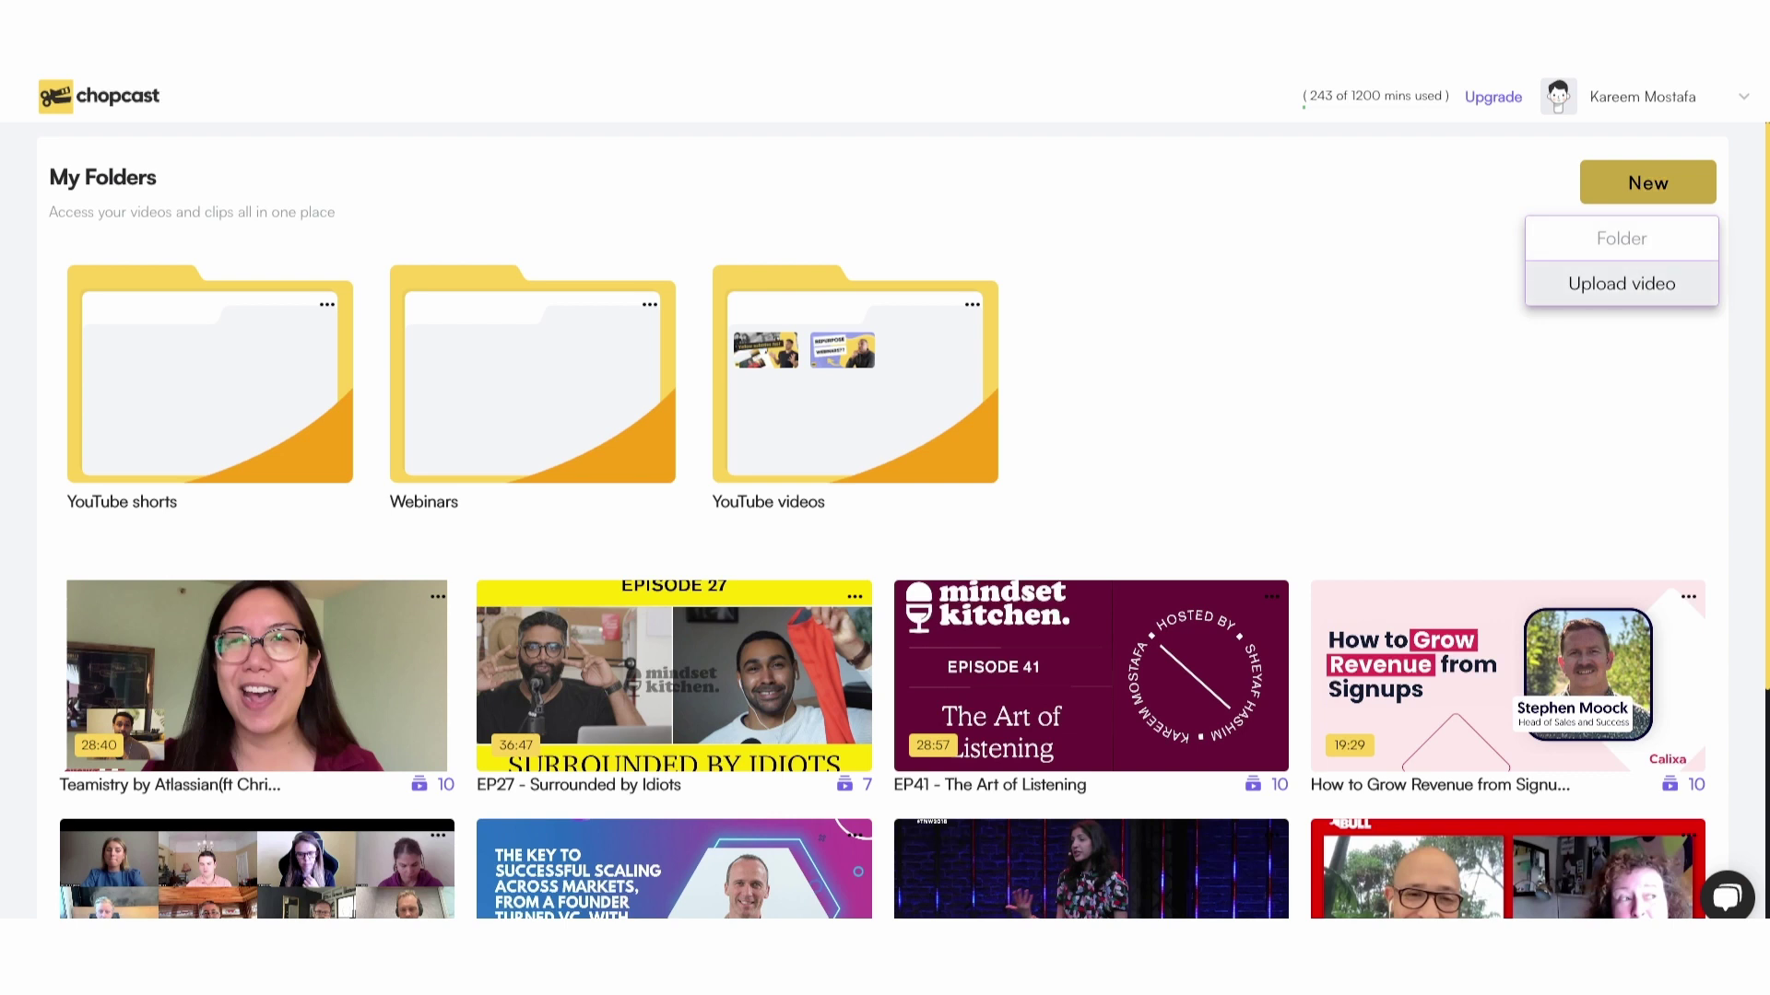
pyautogui.click(1620, 280)
pyautogui.click(568, 476)
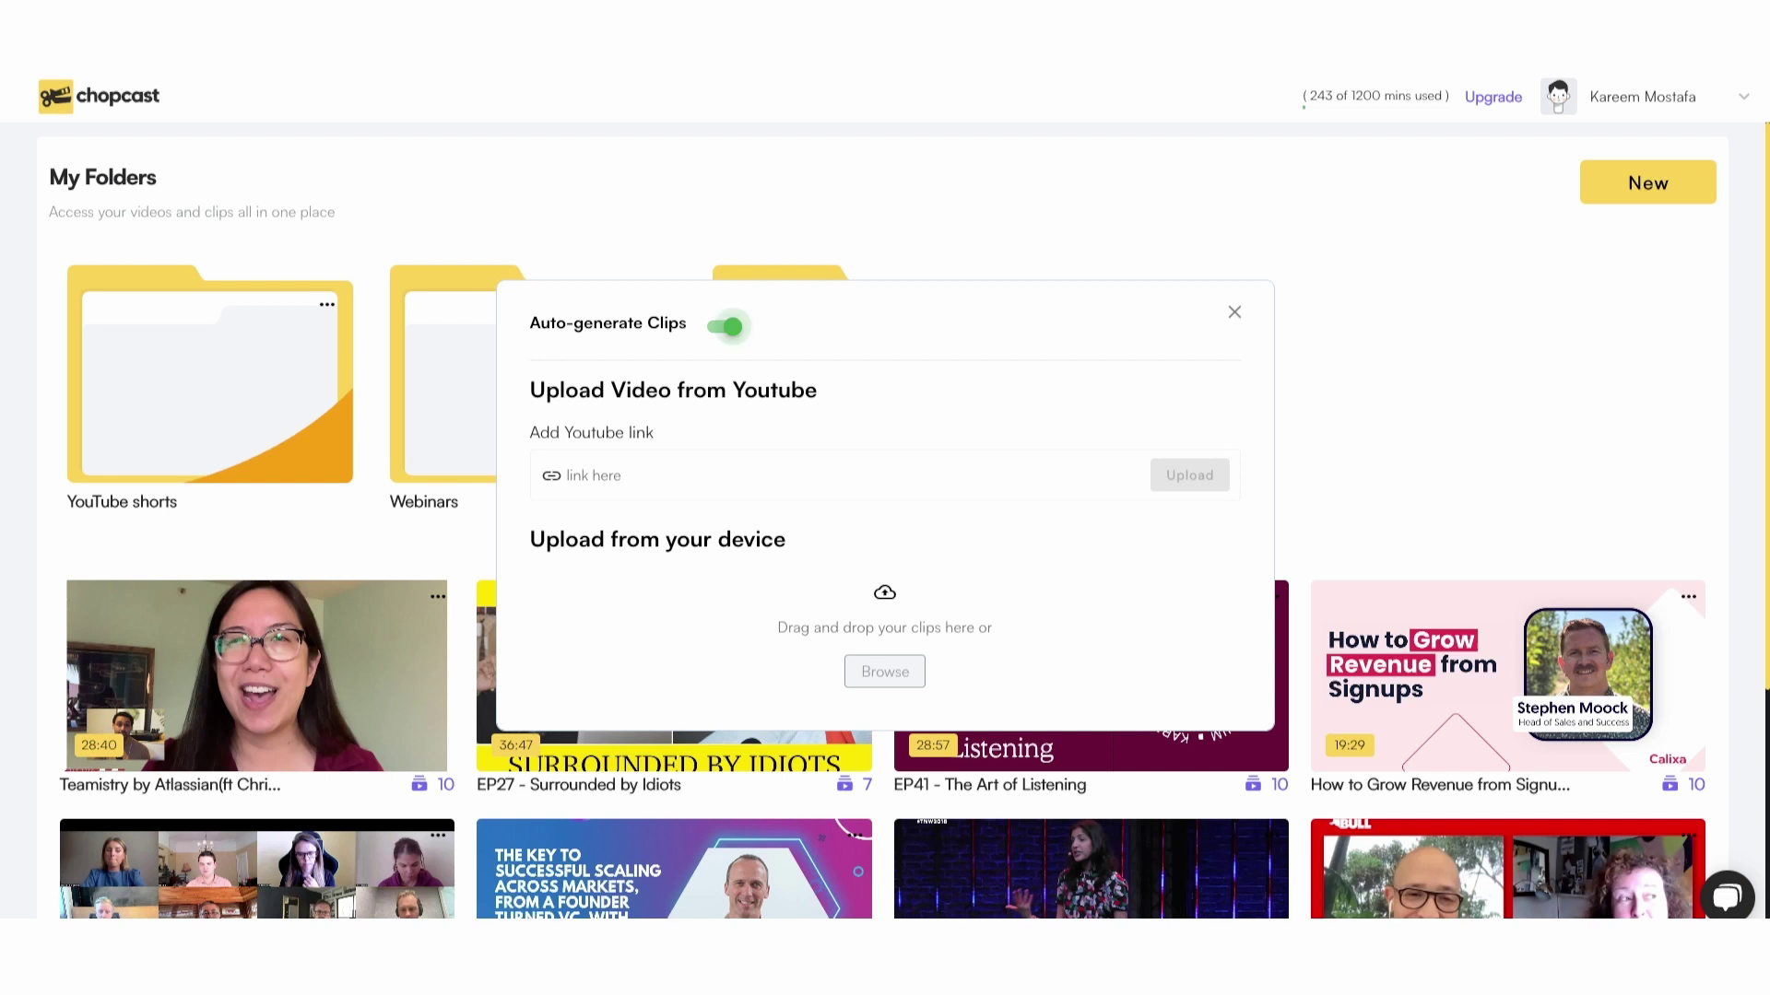
pyautogui.click(728, 327)
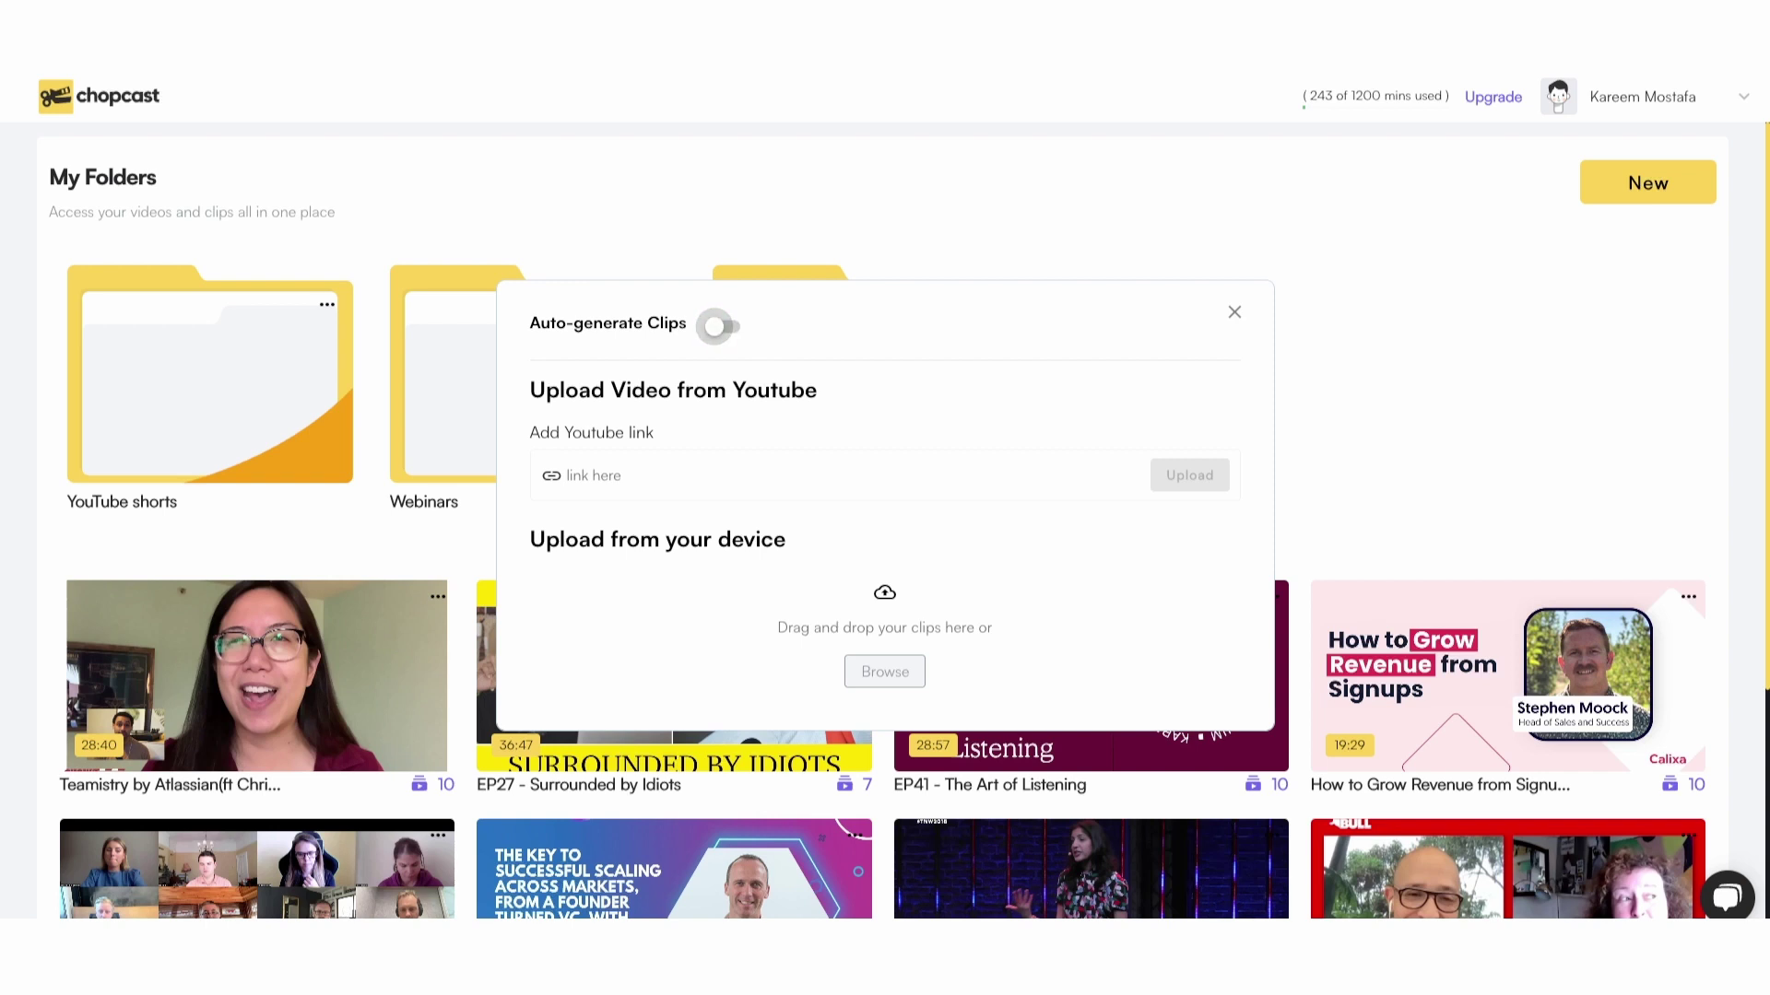
pyautogui.click(718, 326)
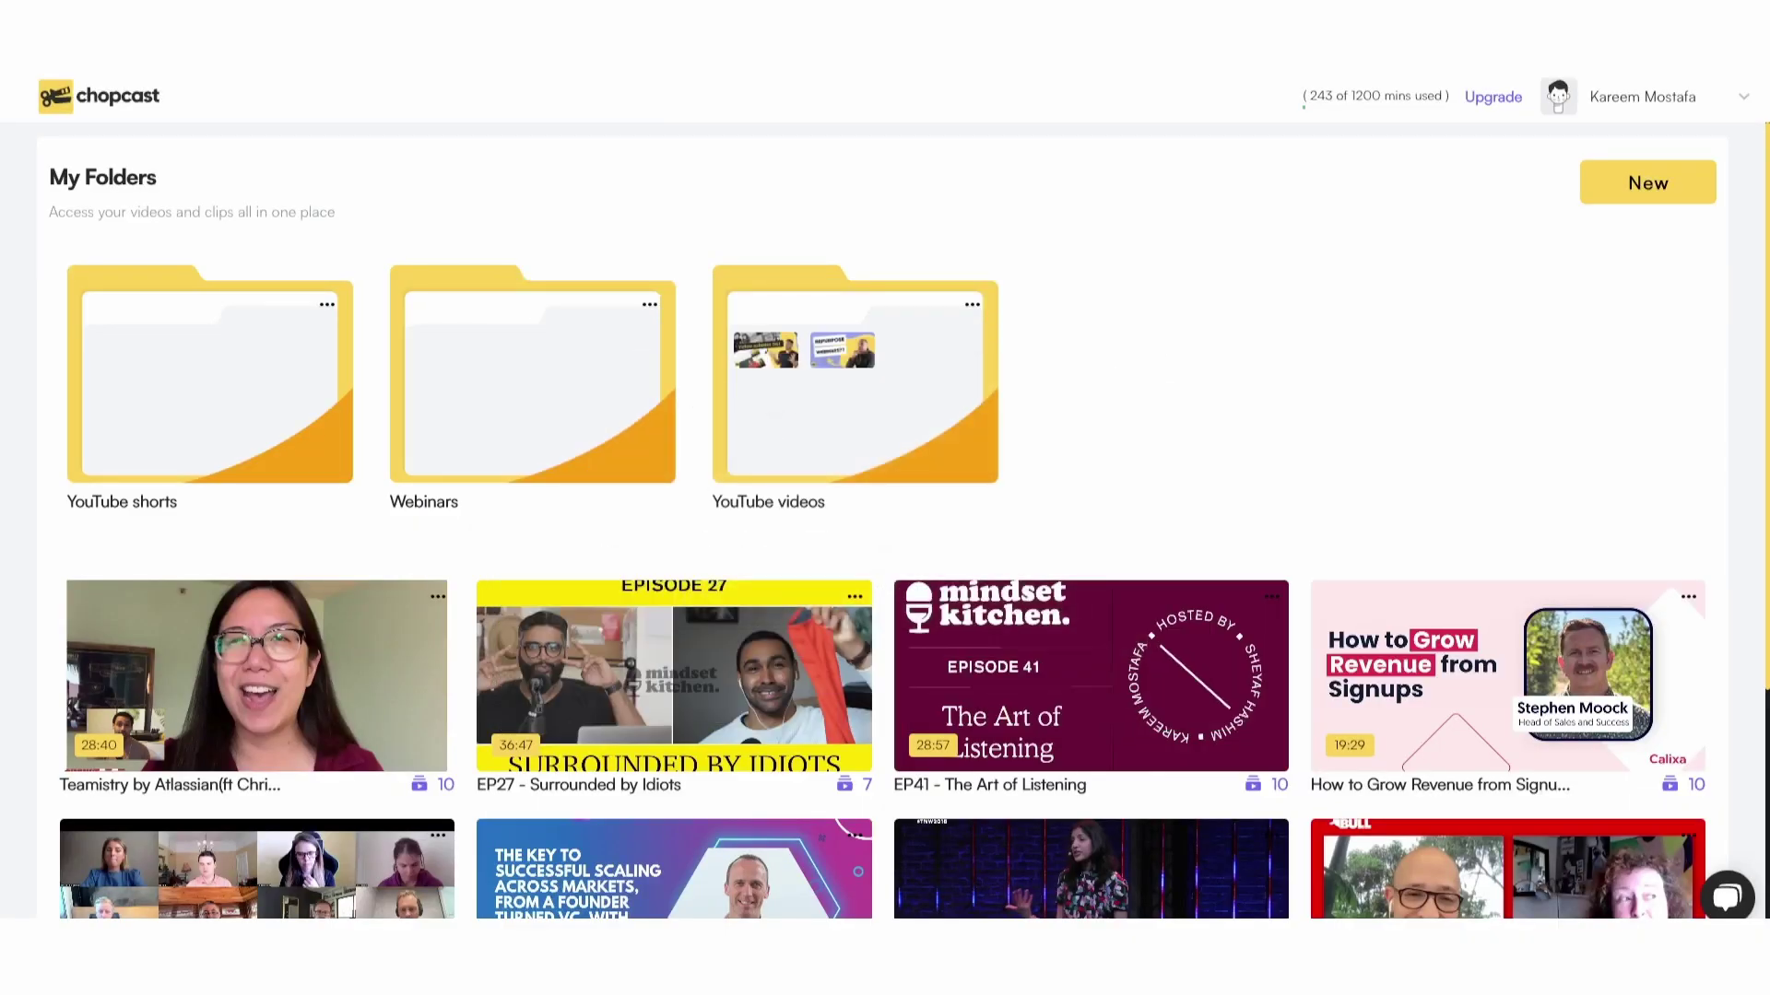
# - Find the Teamistry by Atlassian video in the library and open its list of clips
pyautogui.scroll(-1, 884, 516)
pyautogui.scroll(-1, 885, 516)
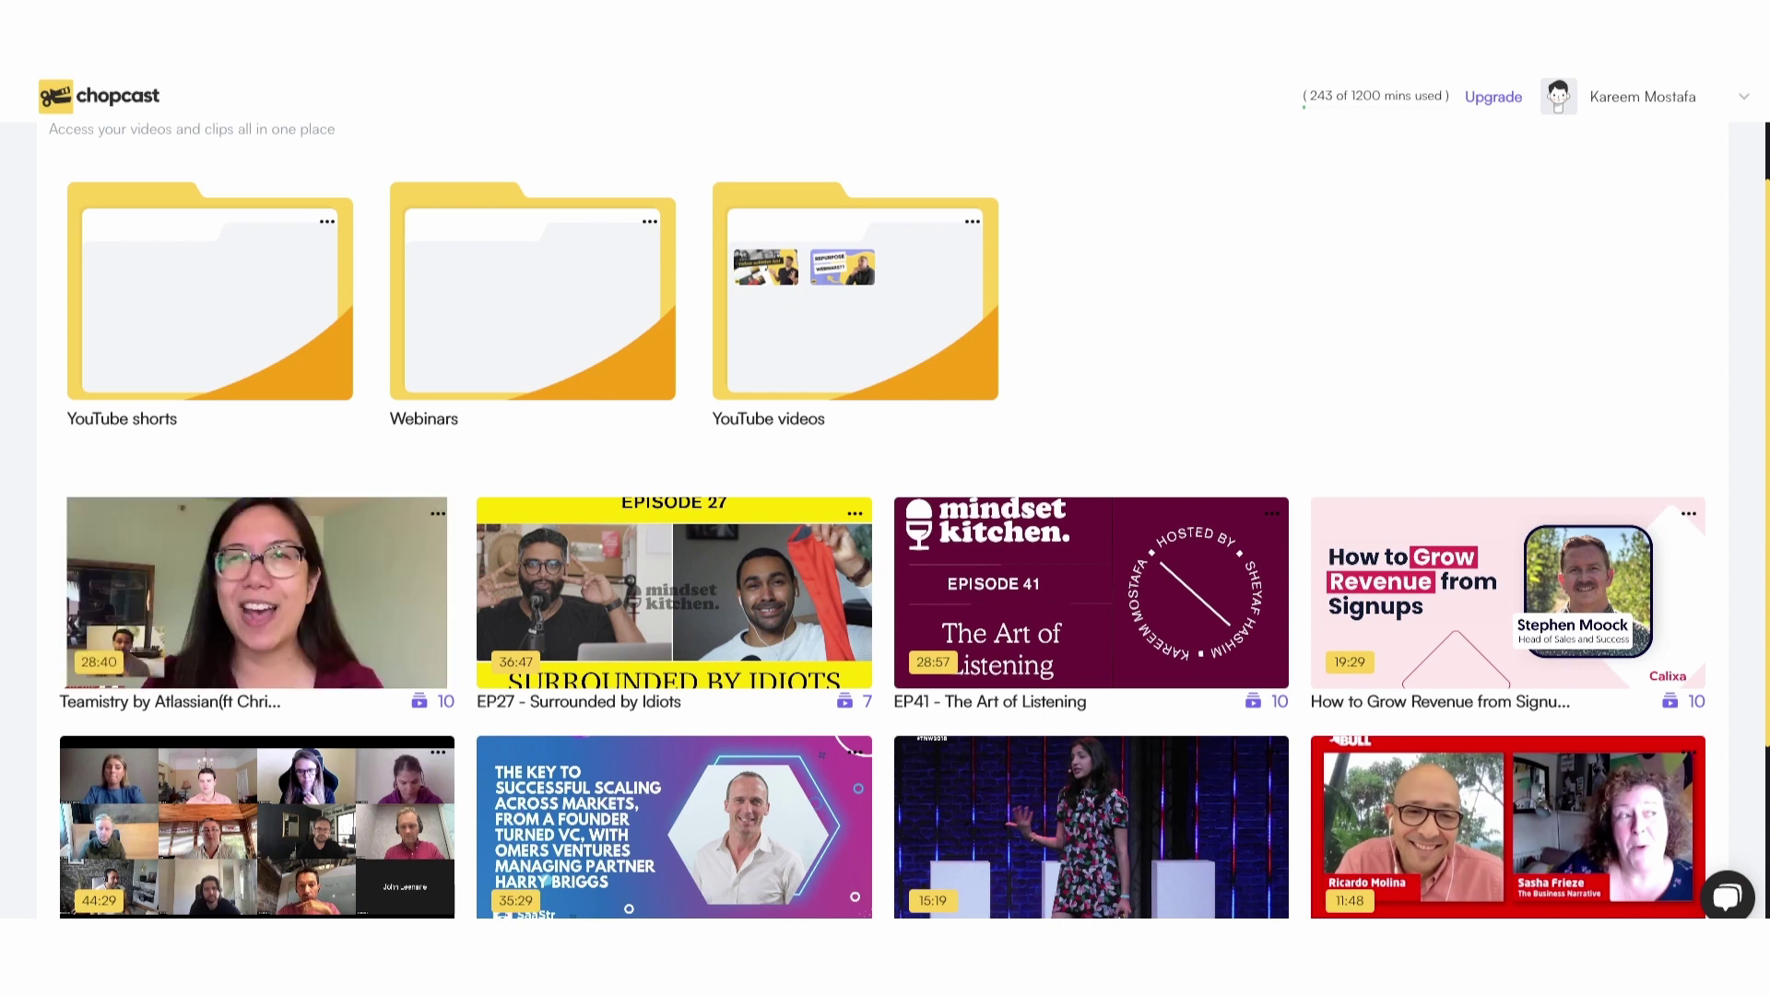
pyautogui.scroll(-1, 884, 516)
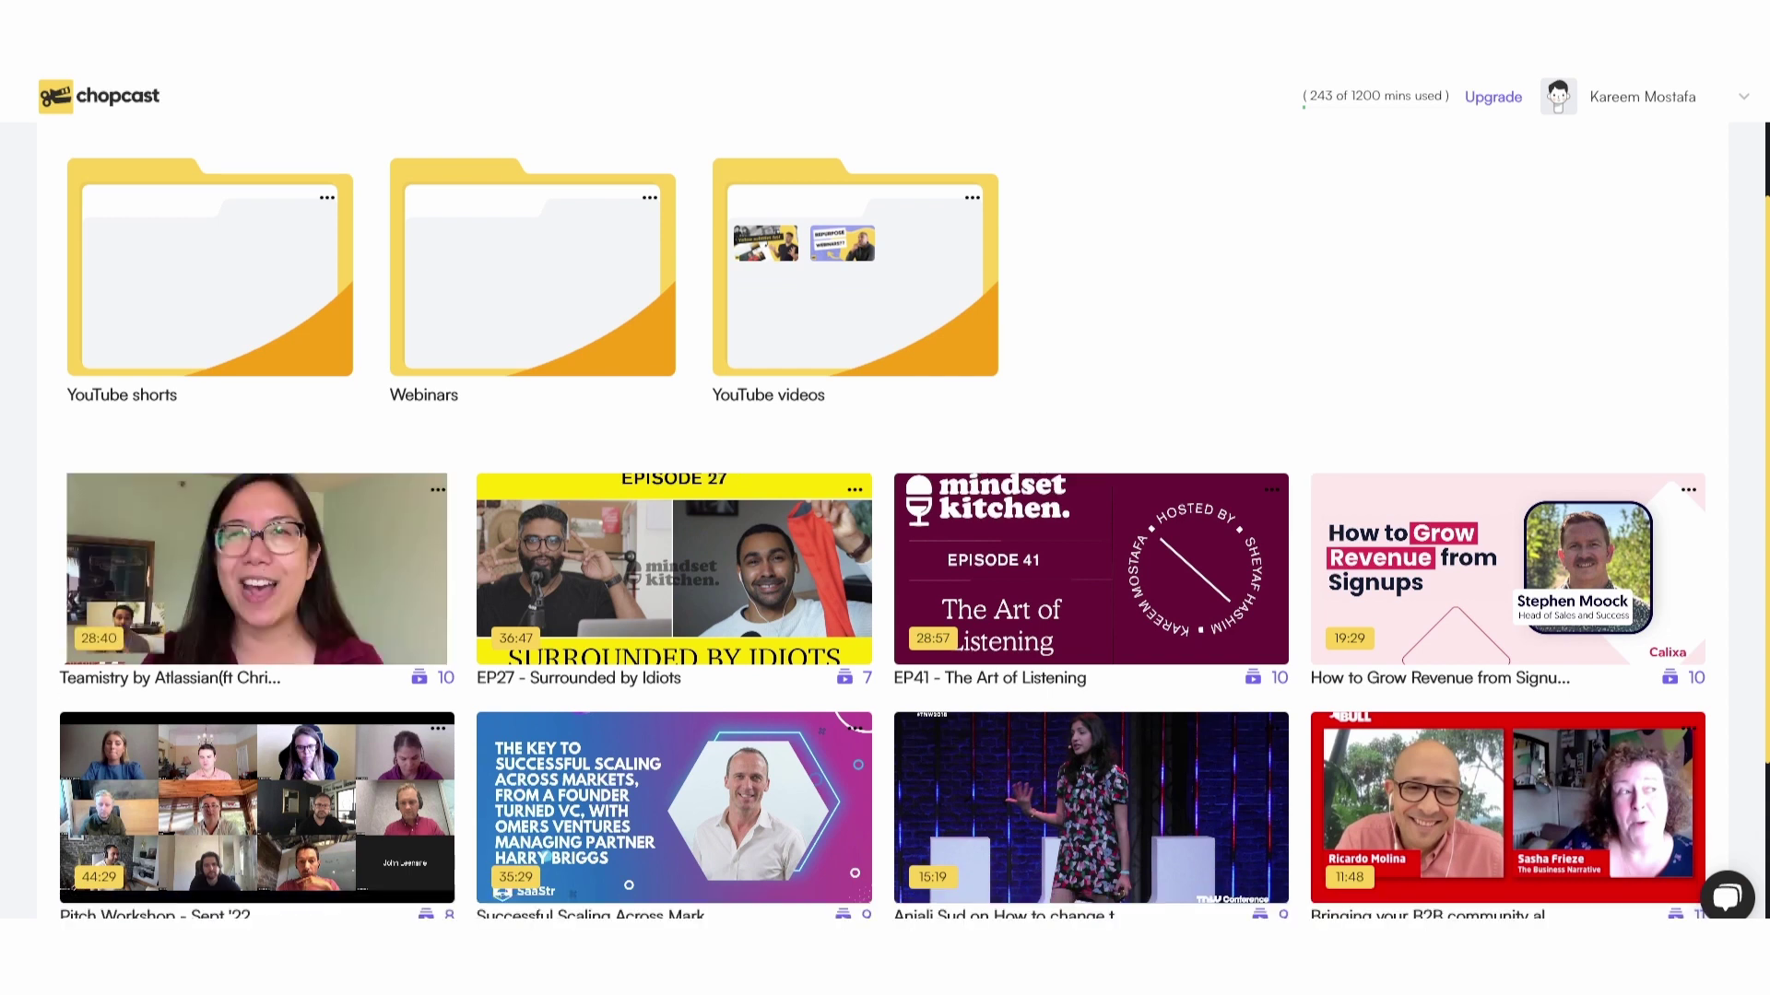
pyautogui.scroll(-1, 885, 516)
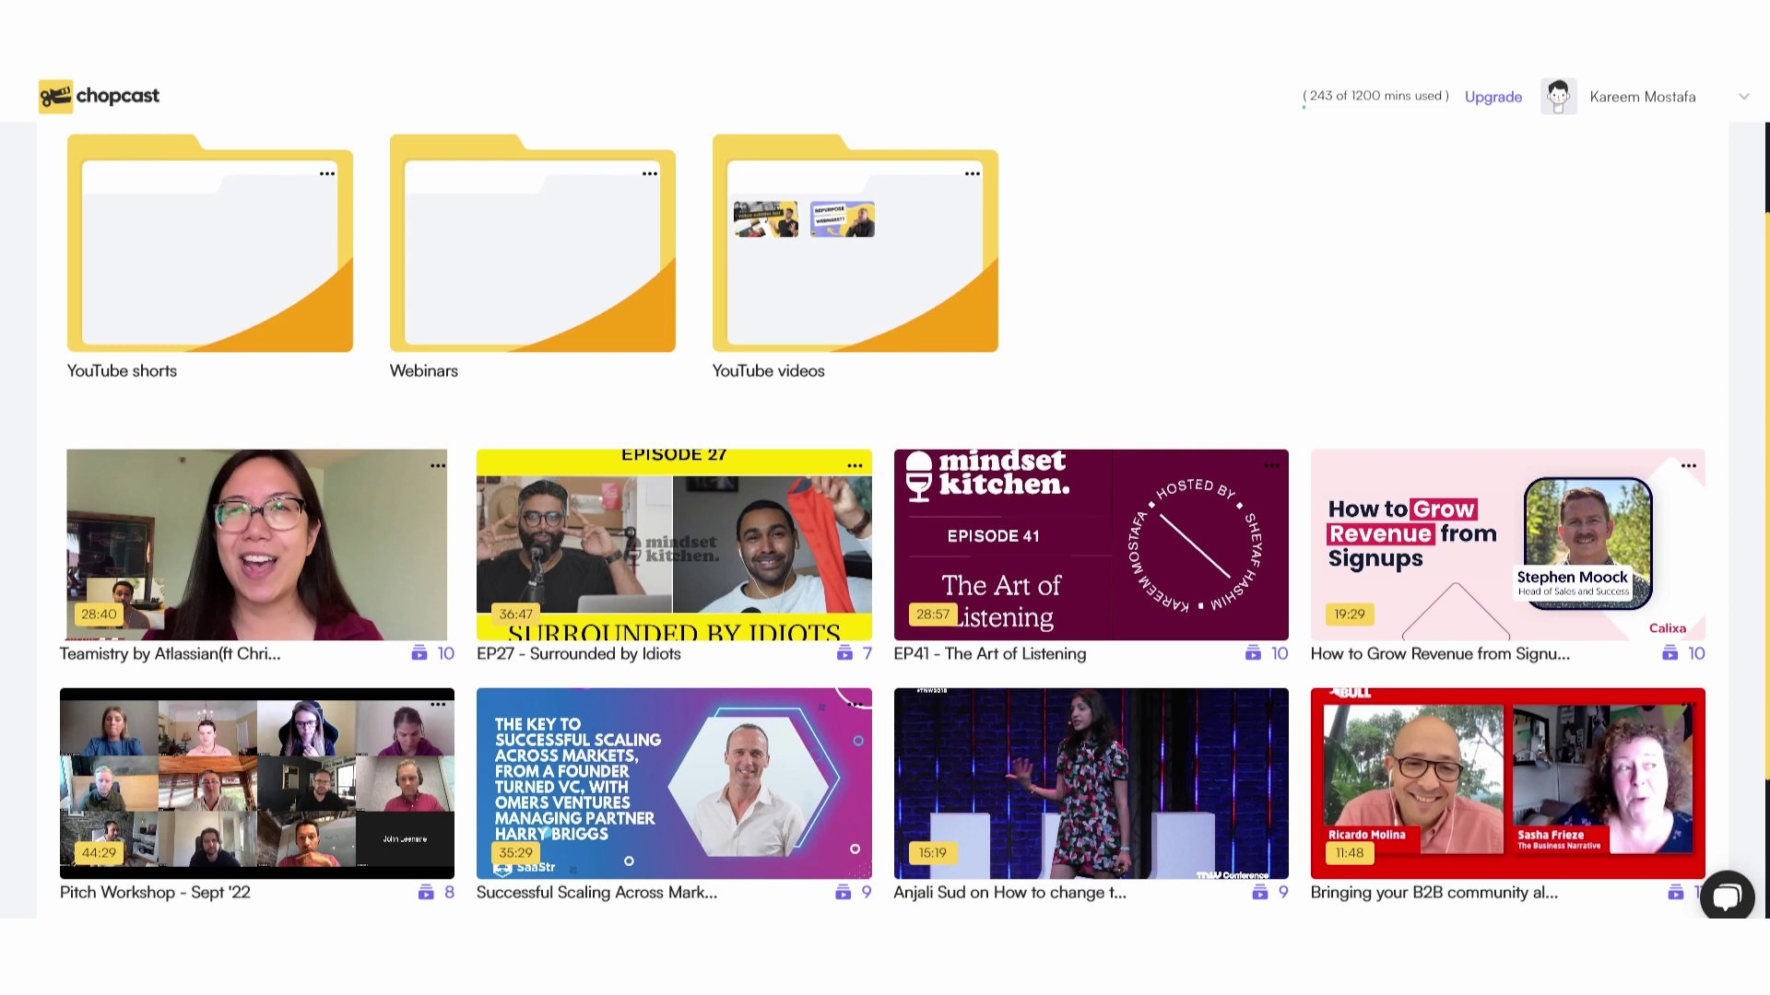
pyautogui.moveTo(352, 754)
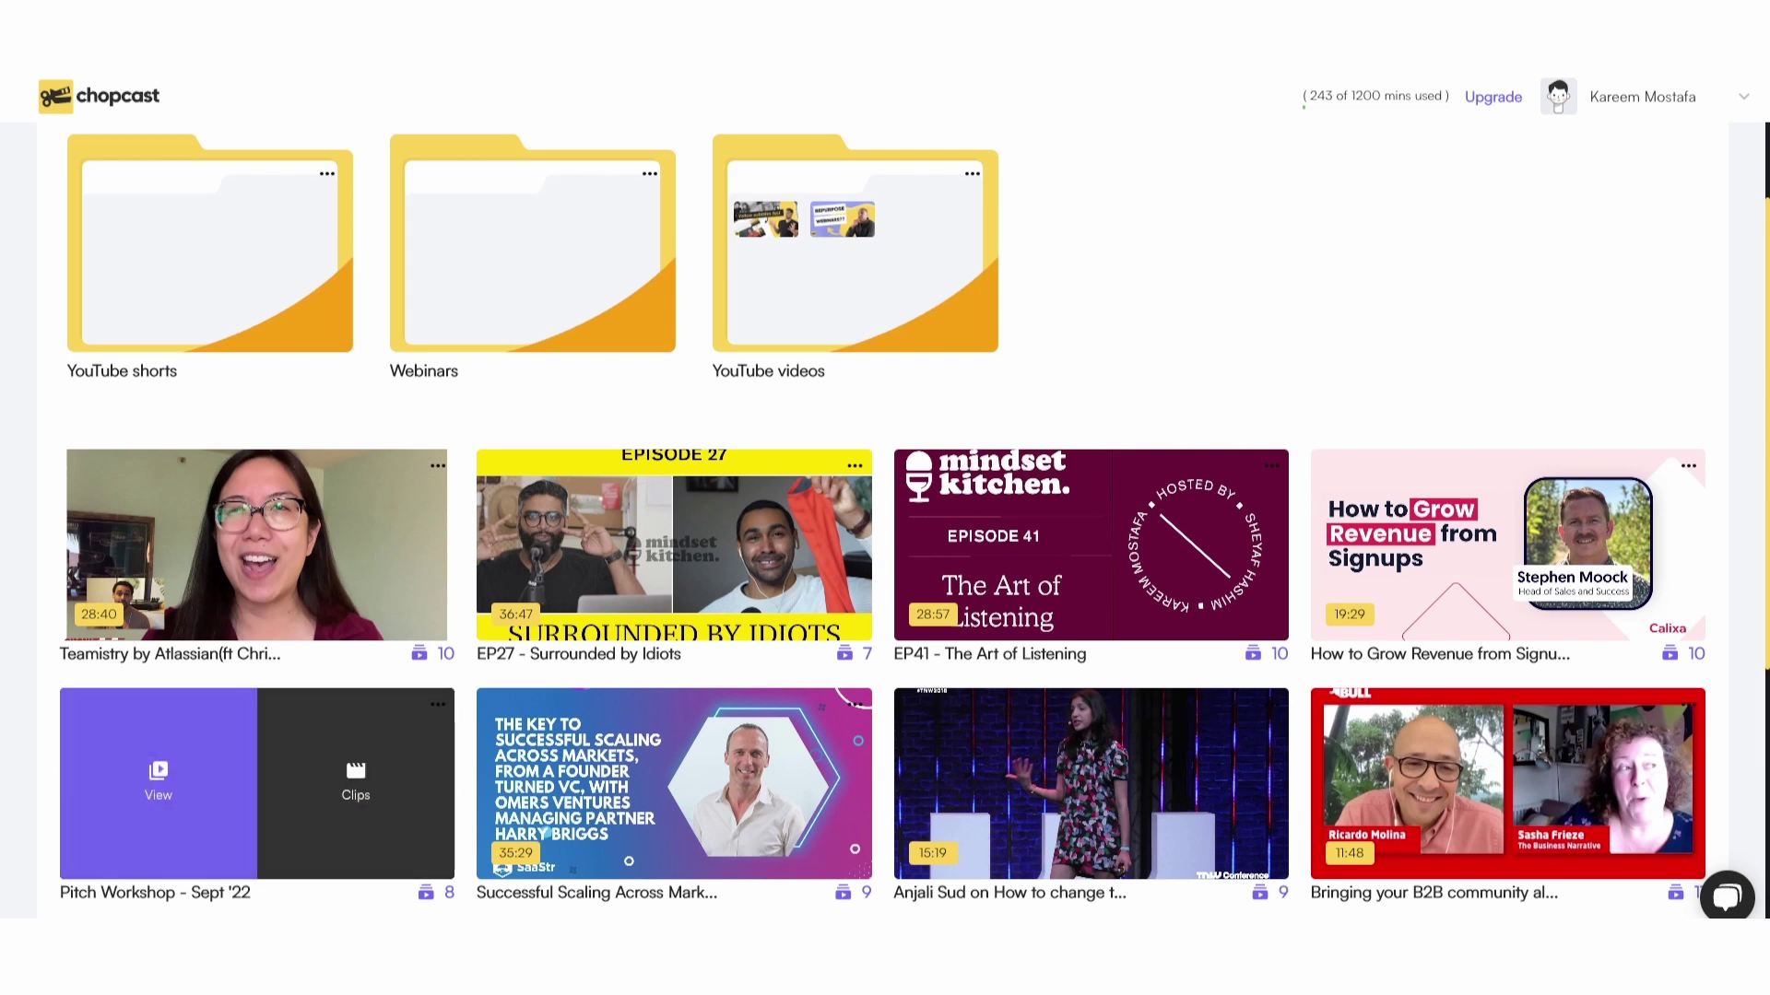
pyautogui.moveTo(352, 544)
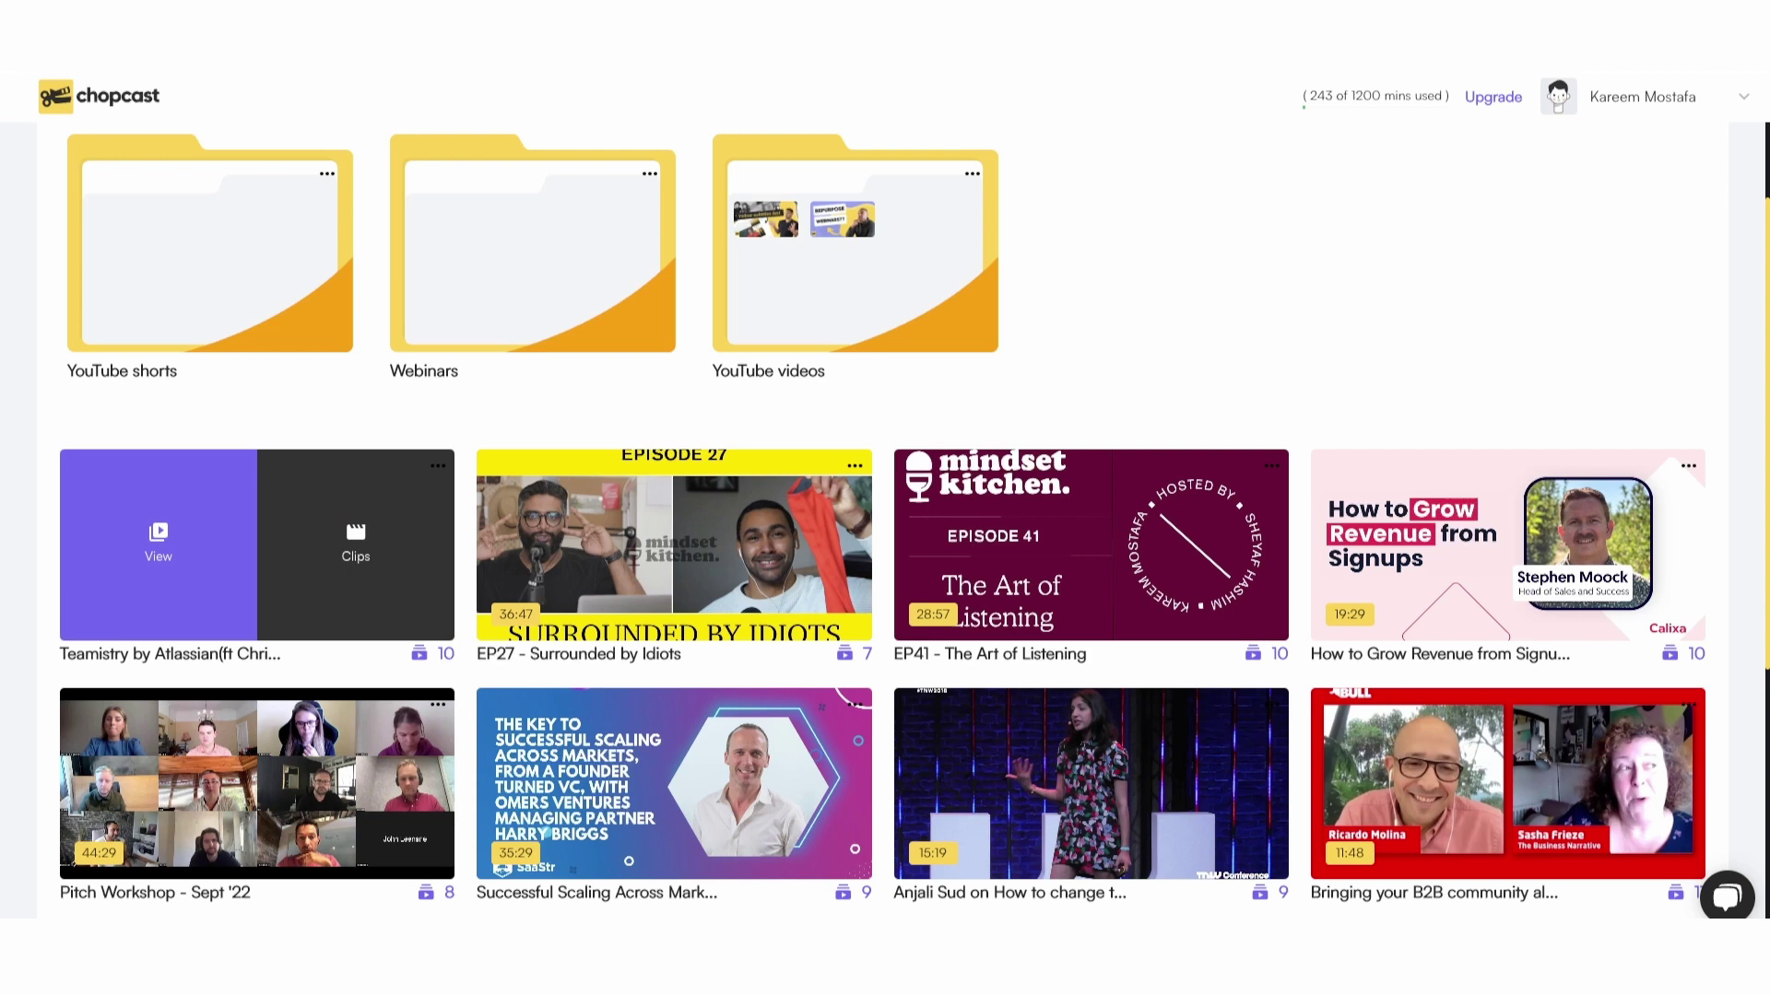
pyautogui.click(355, 544)
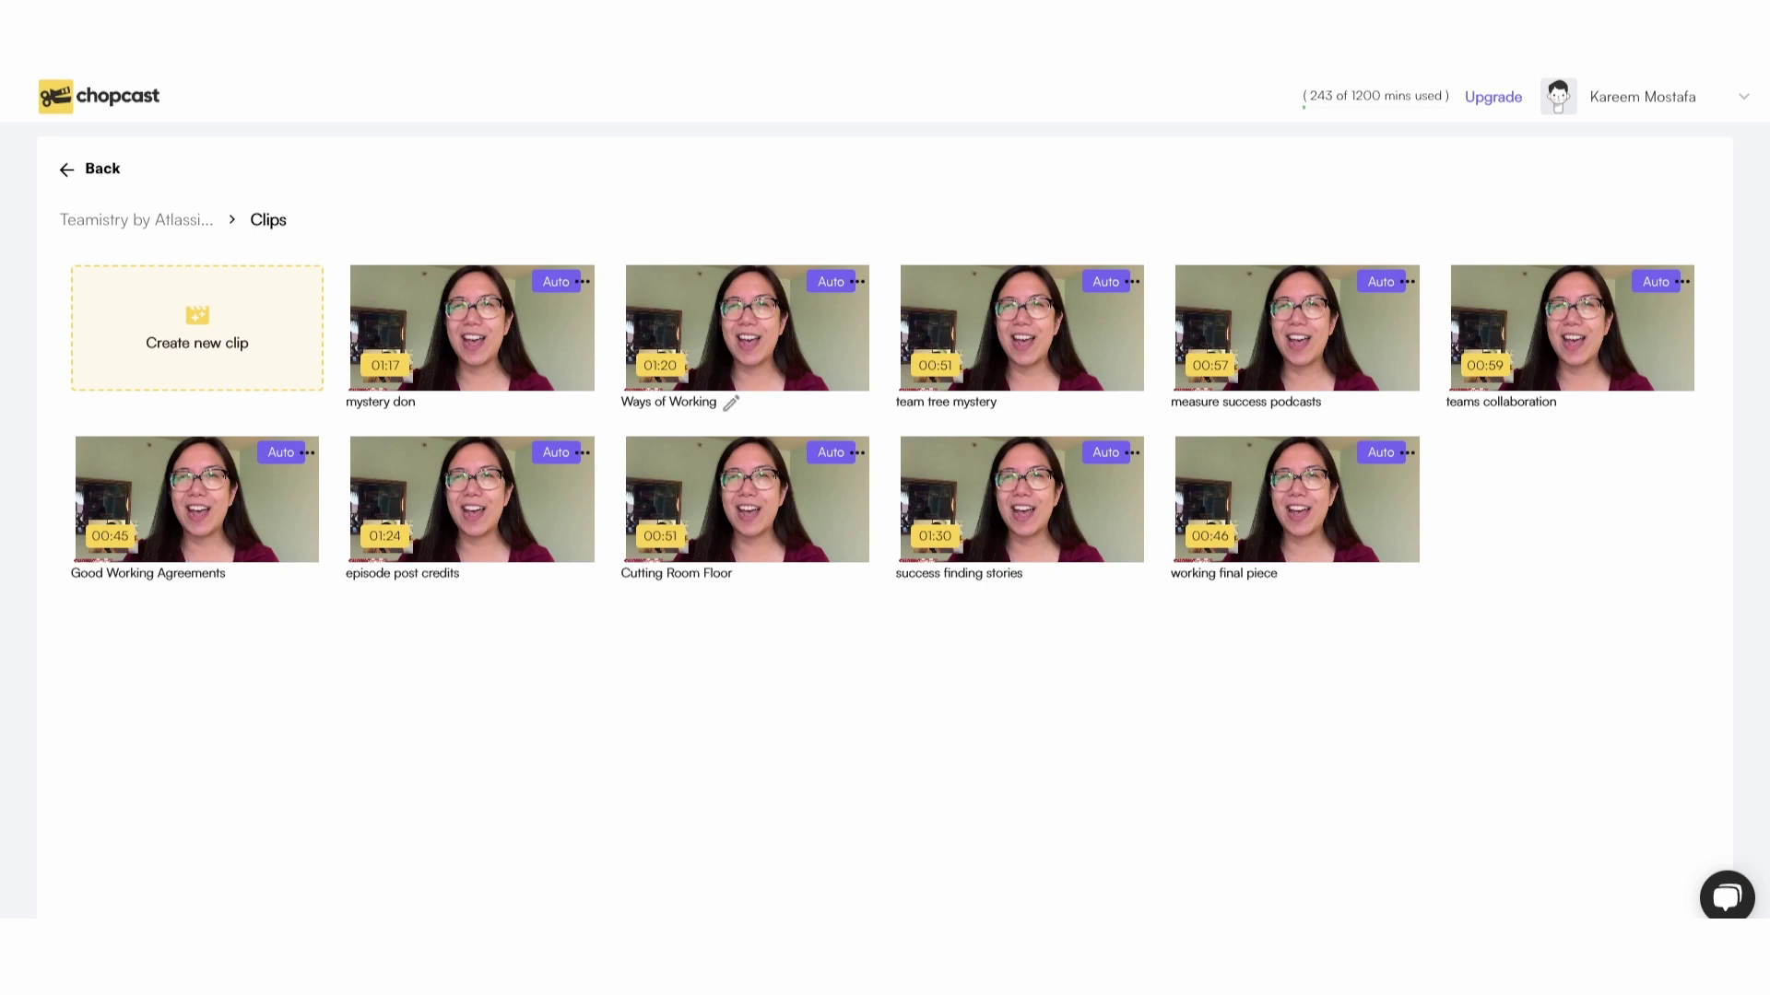
# - Preview the "Ways of Working" clip and check its available export formats
pyautogui.click(731, 403)
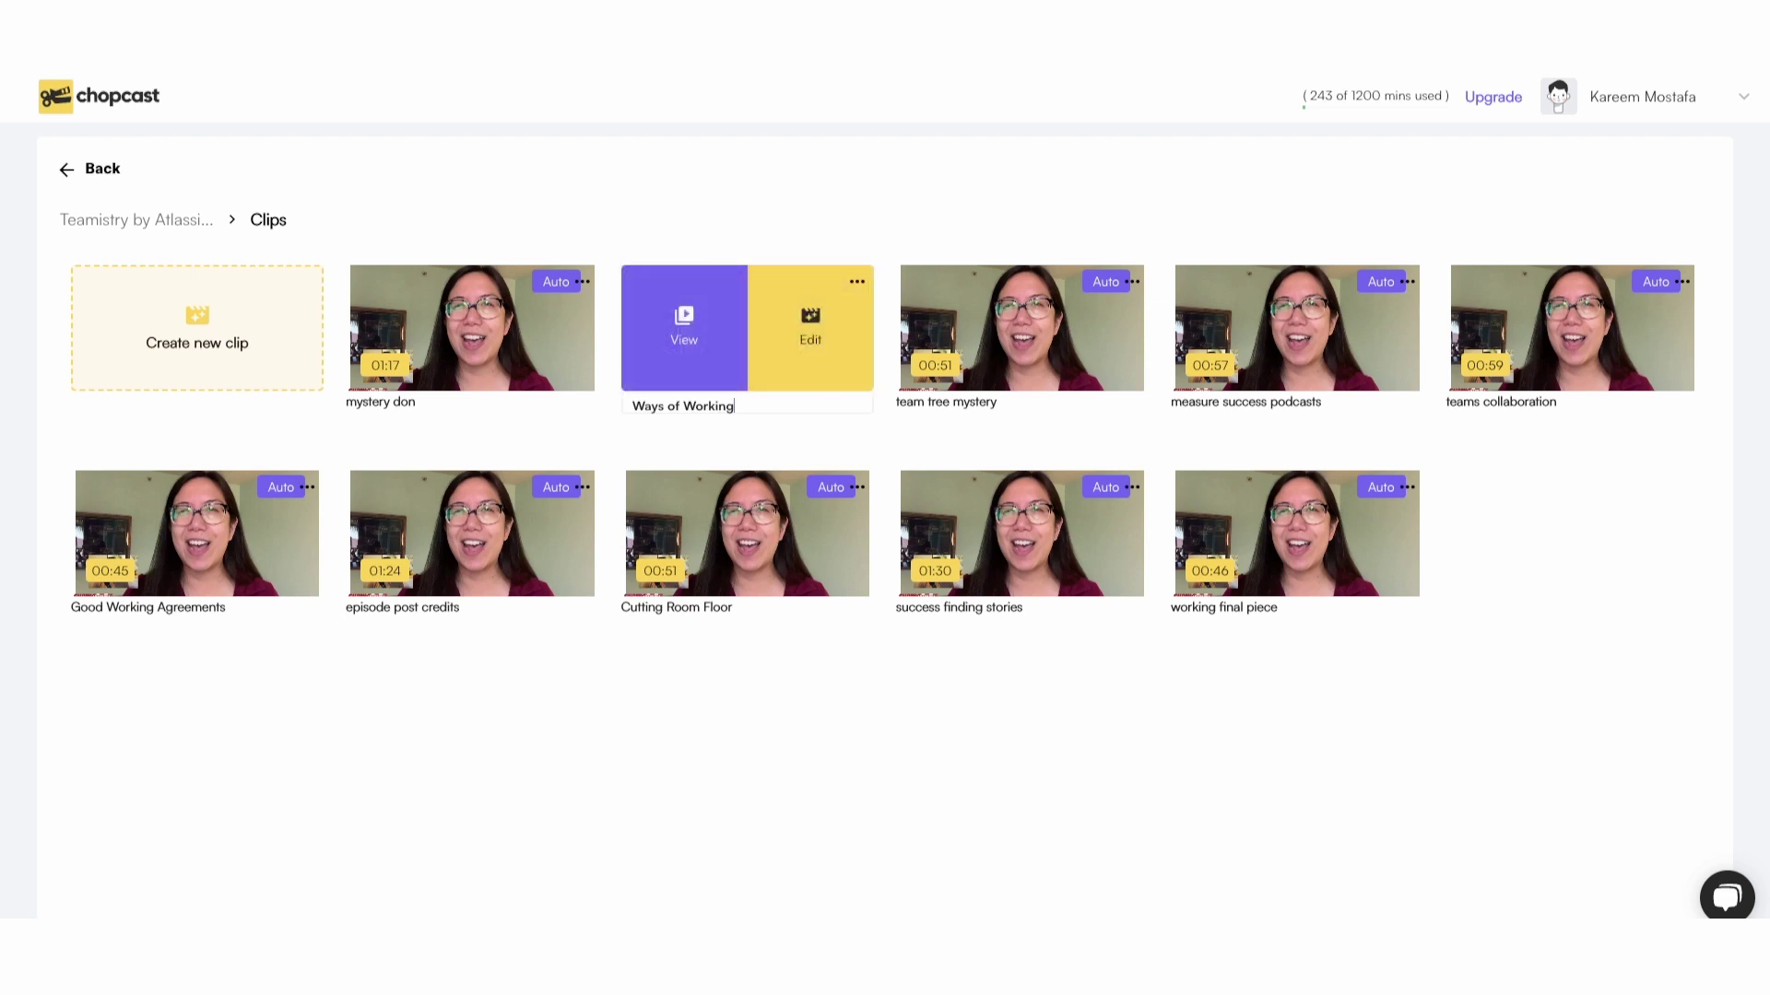
pyautogui.click(684, 328)
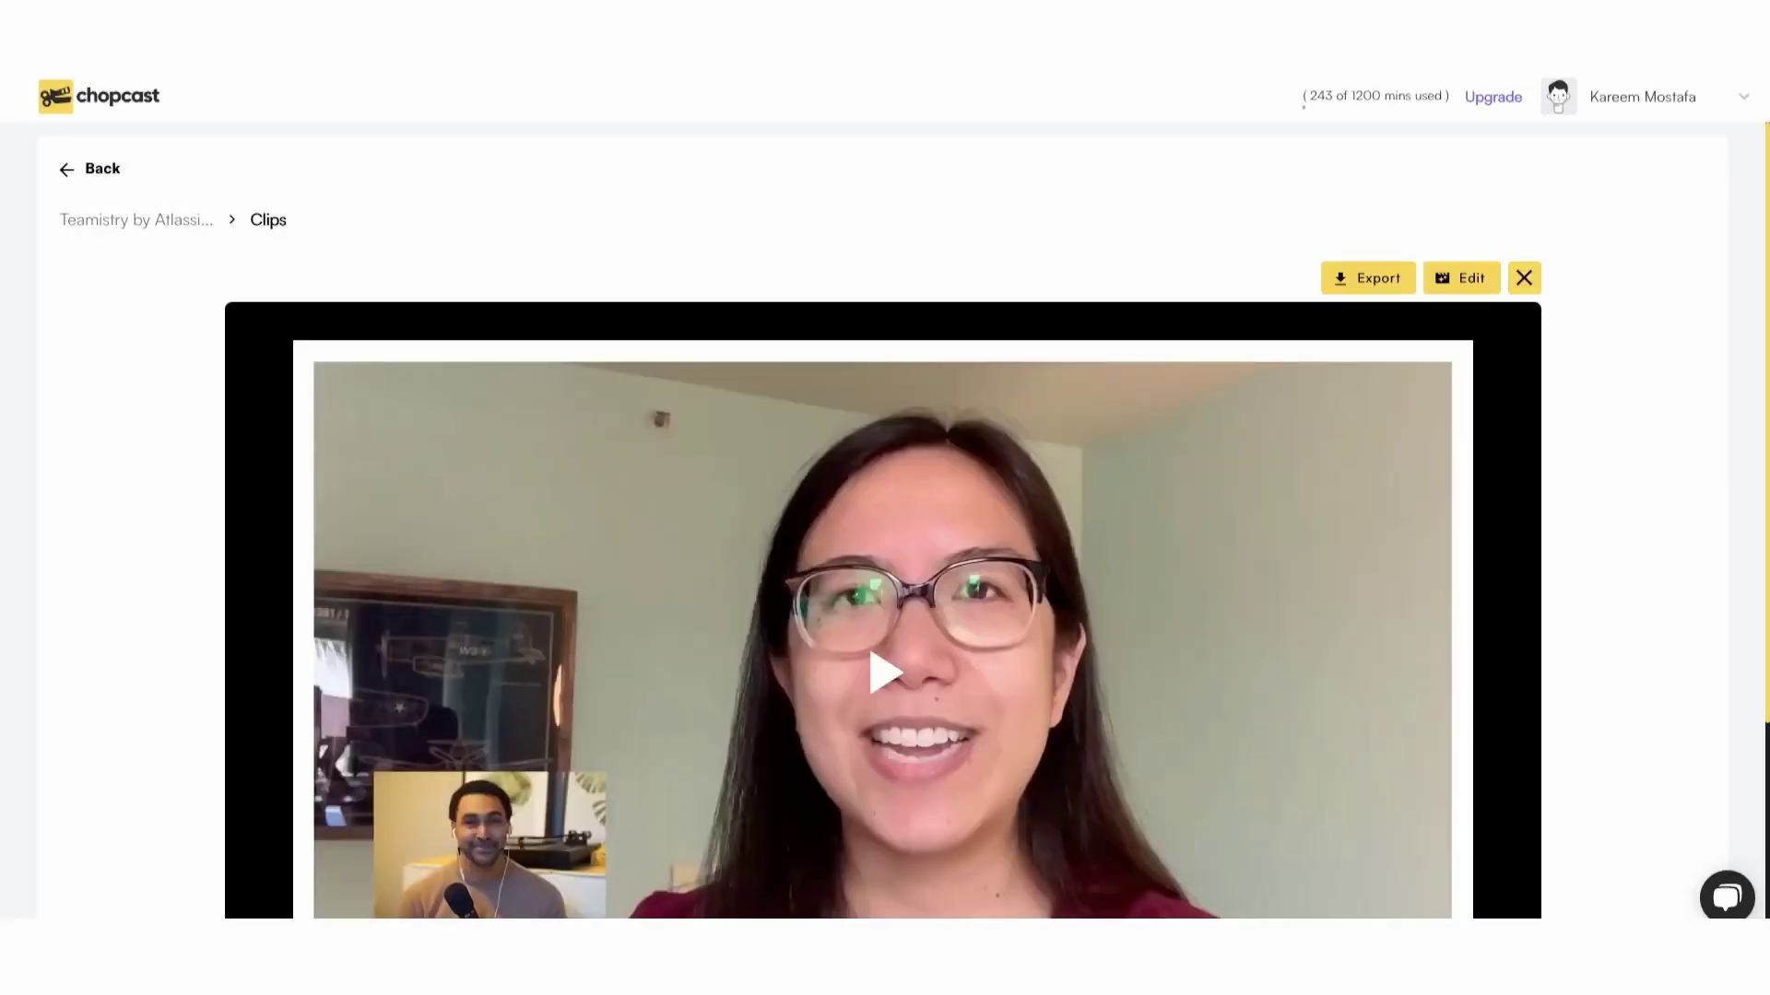
pyautogui.scroll(-1, 883, 524)
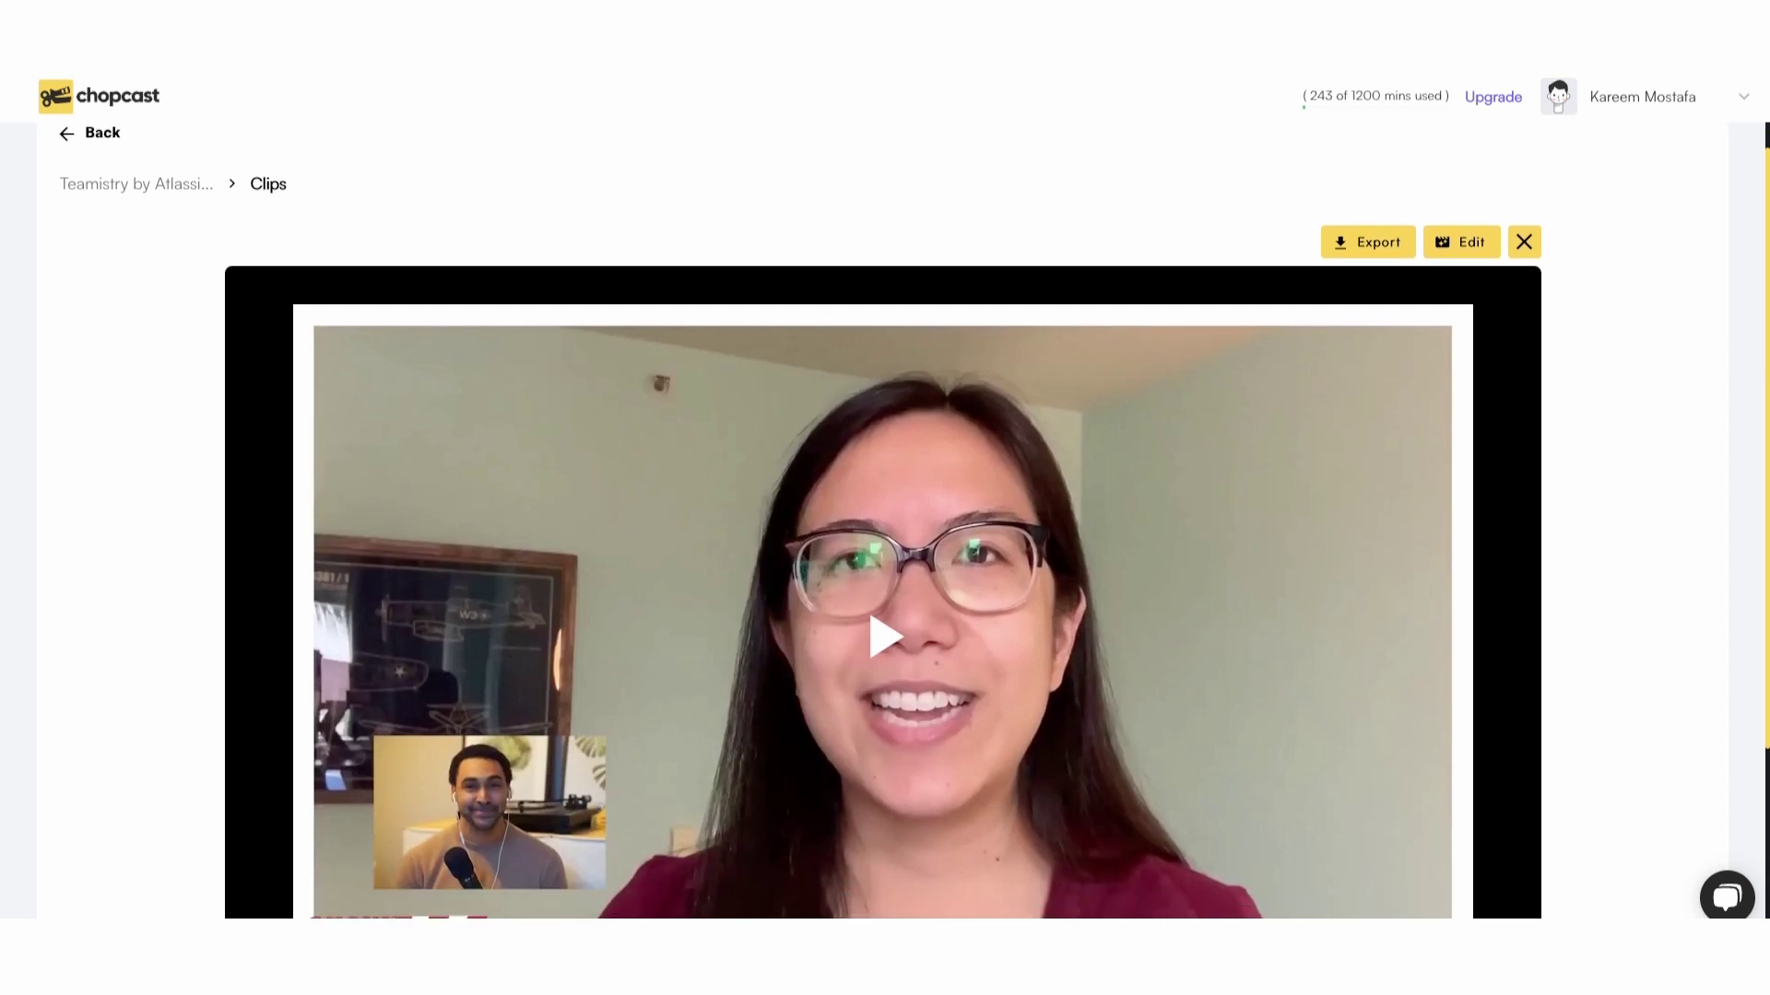
pyautogui.click(1368, 242)
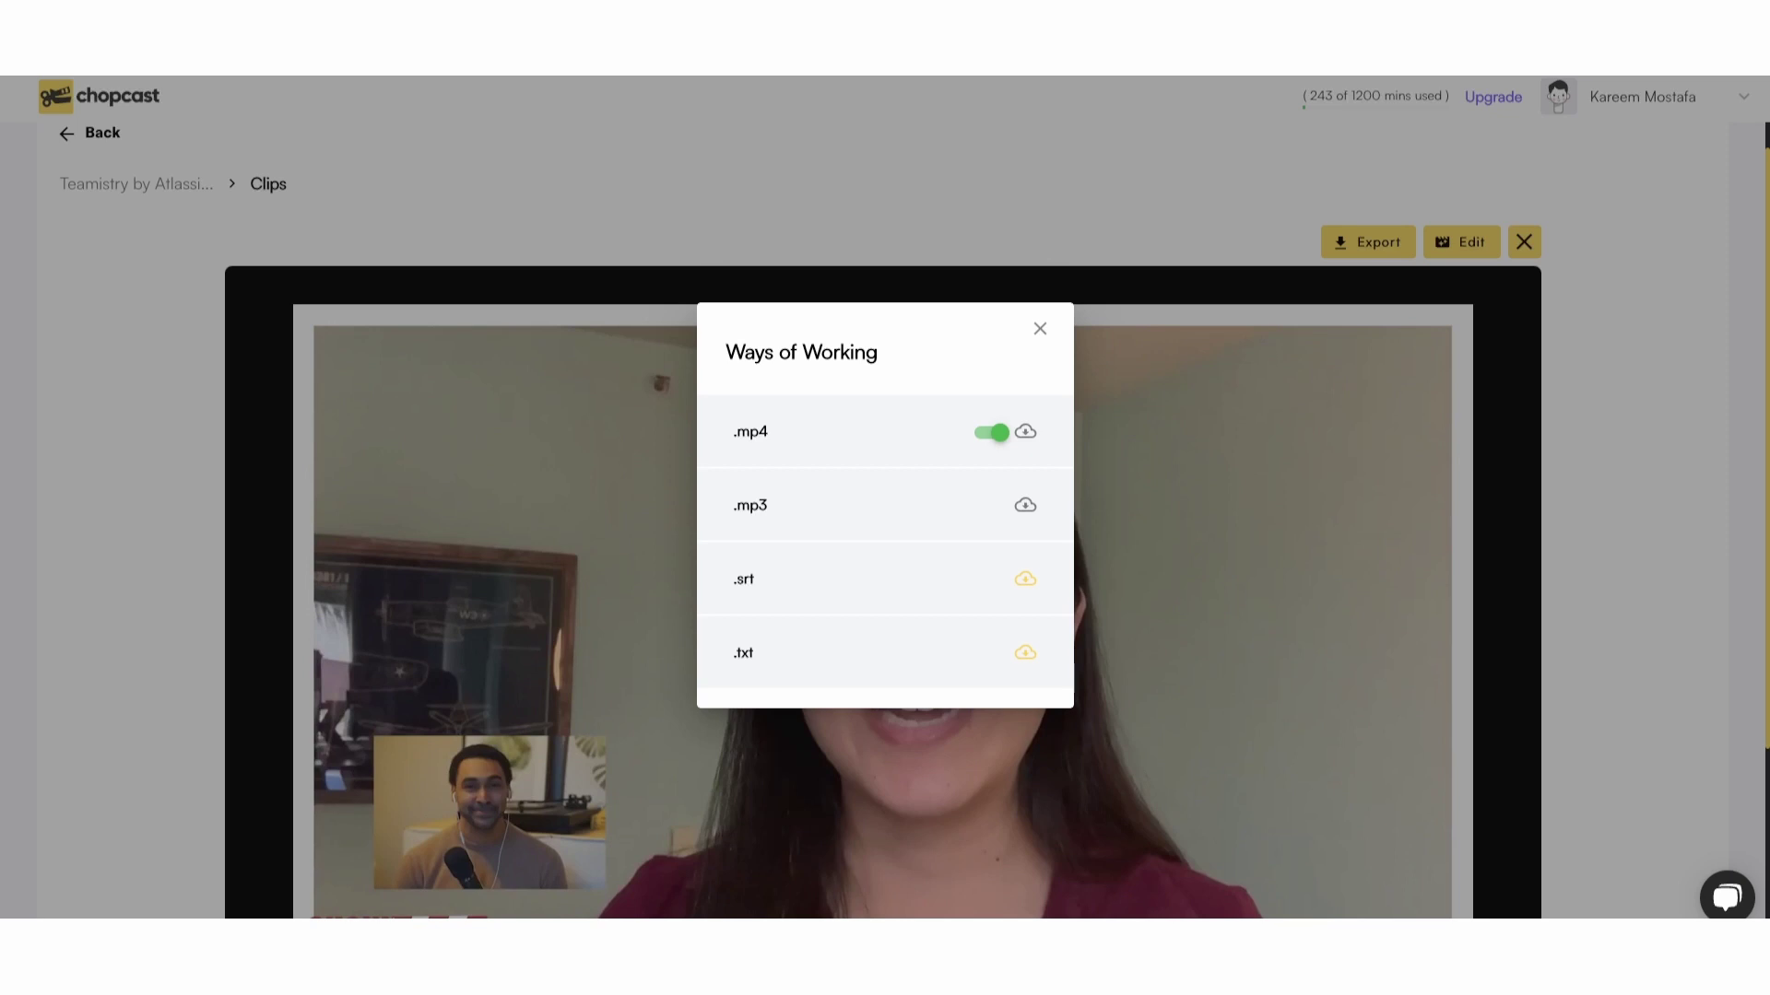
pyautogui.press('Escape')
# - Open the "Ways of Working" clip for editing and trim both ends of its region to about 01:03–02:06
pyautogui.click(1460, 241)
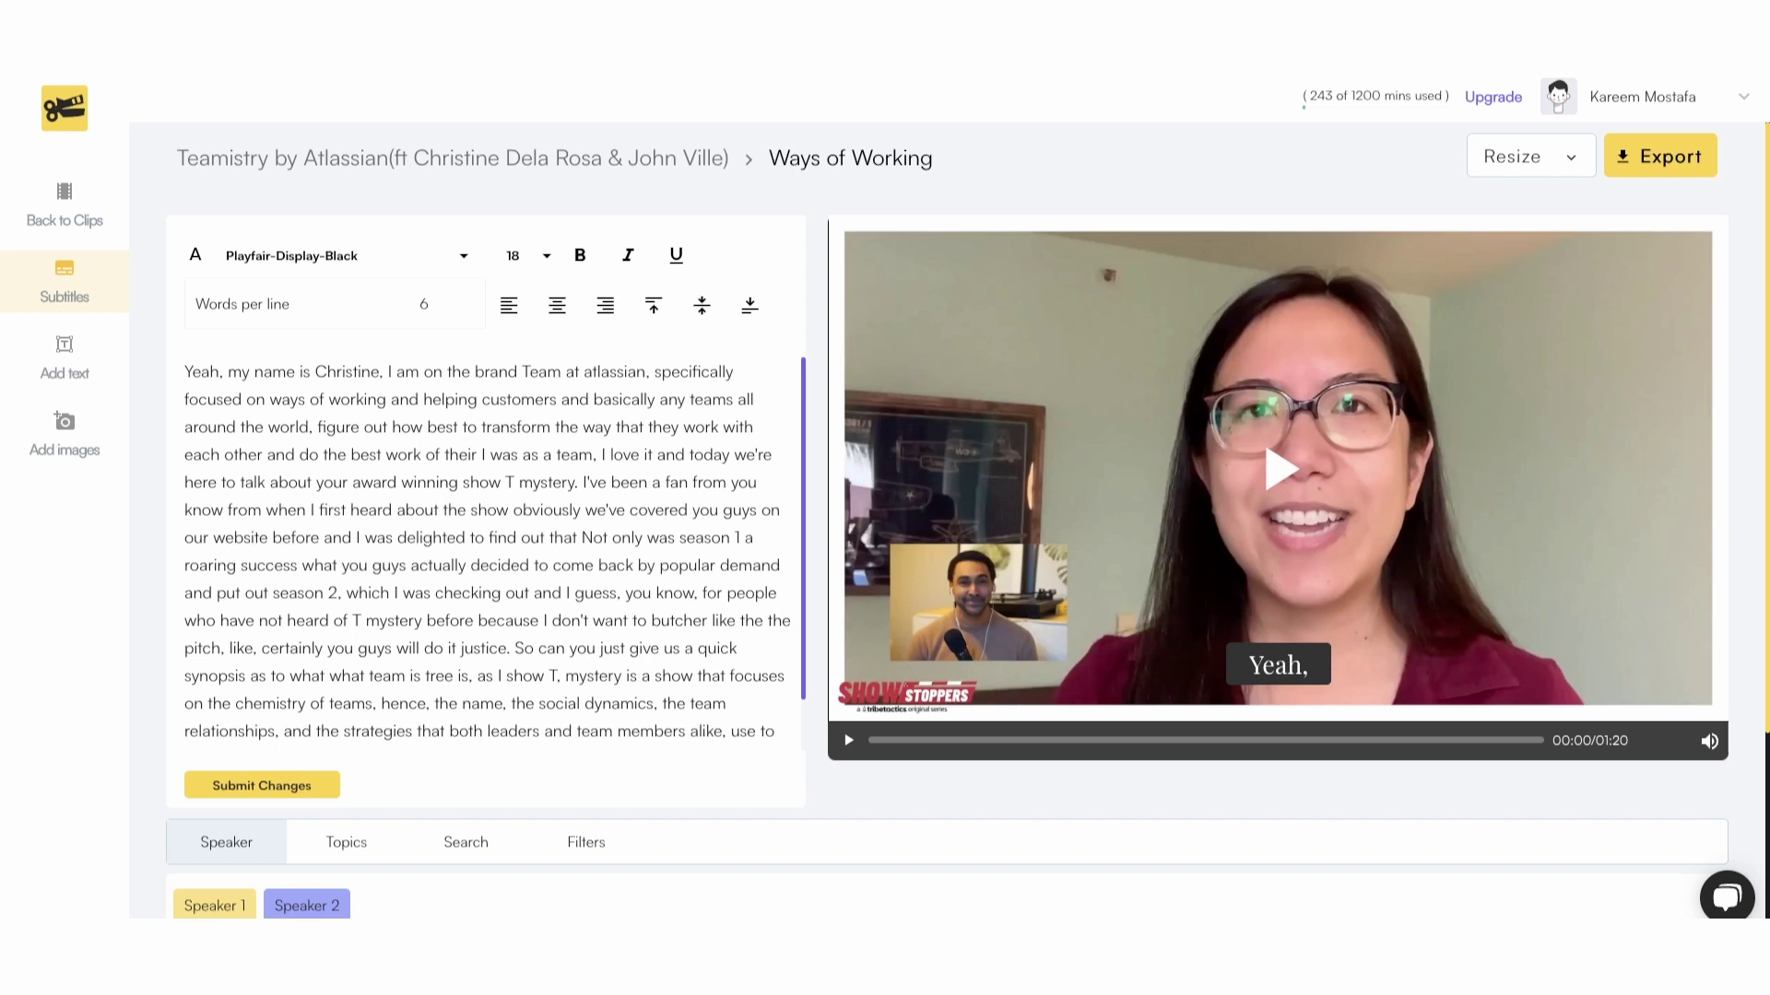
pyautogui.scroll(-5, 487, 553)
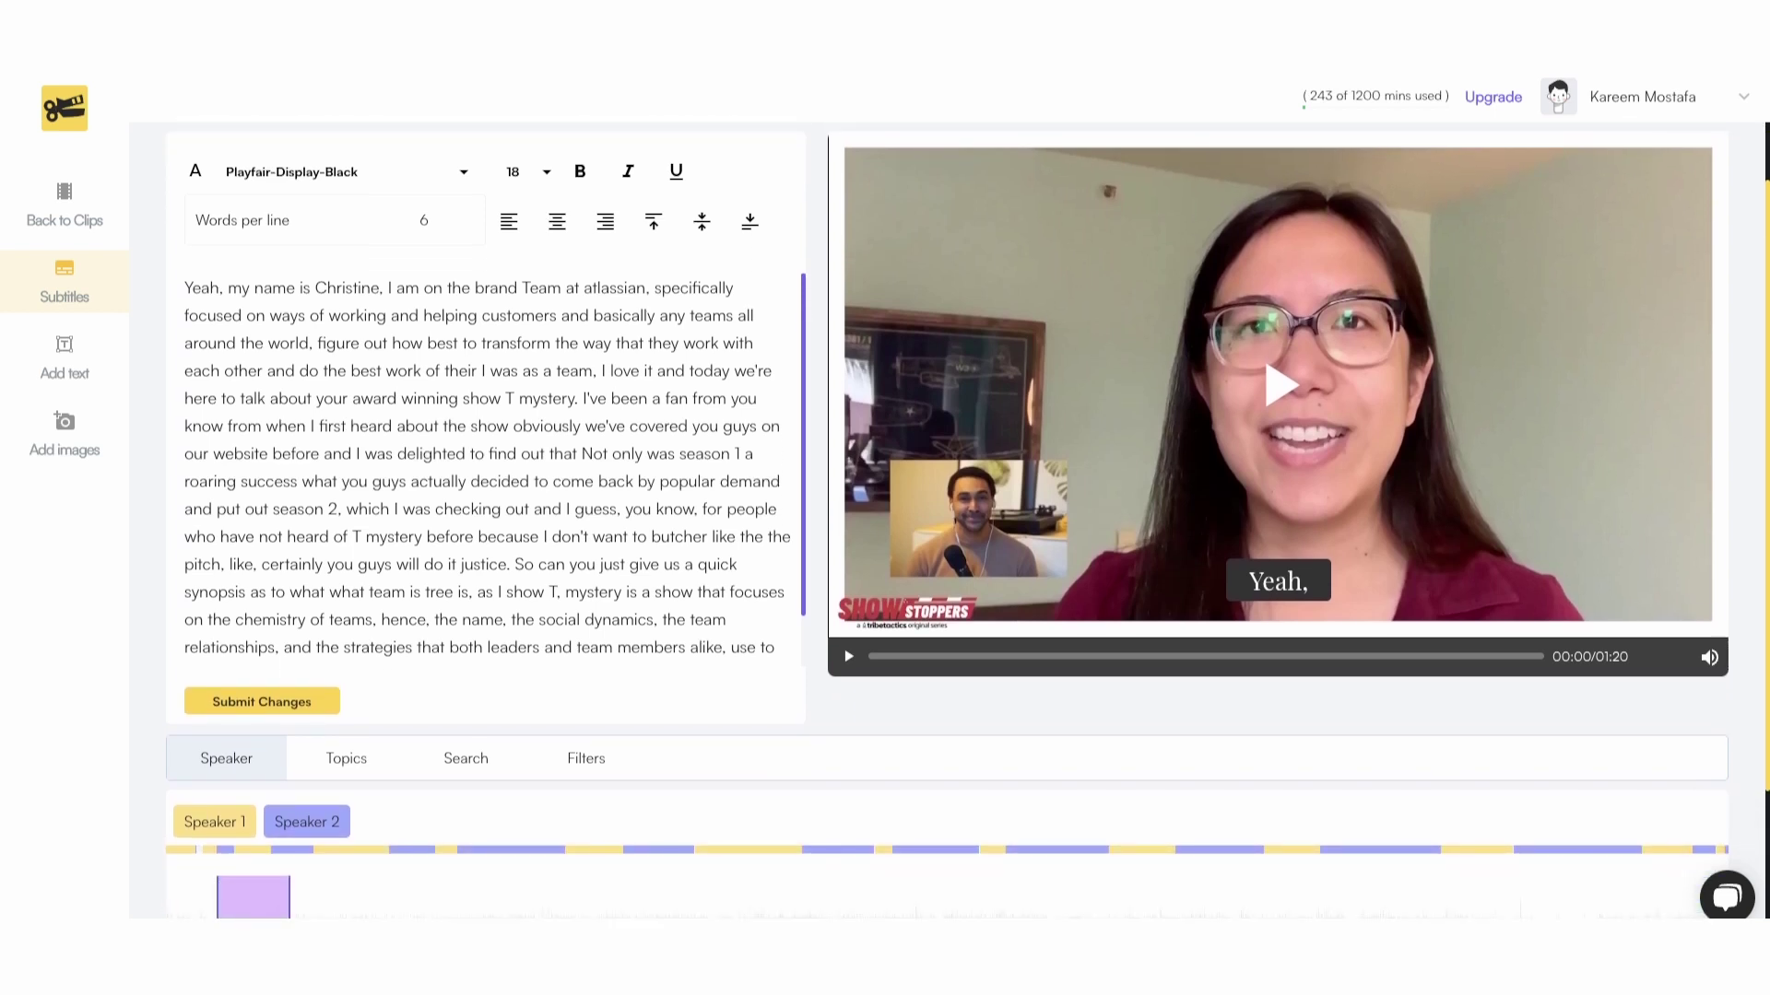
pyautogui.scroll(-1, 946, 520)
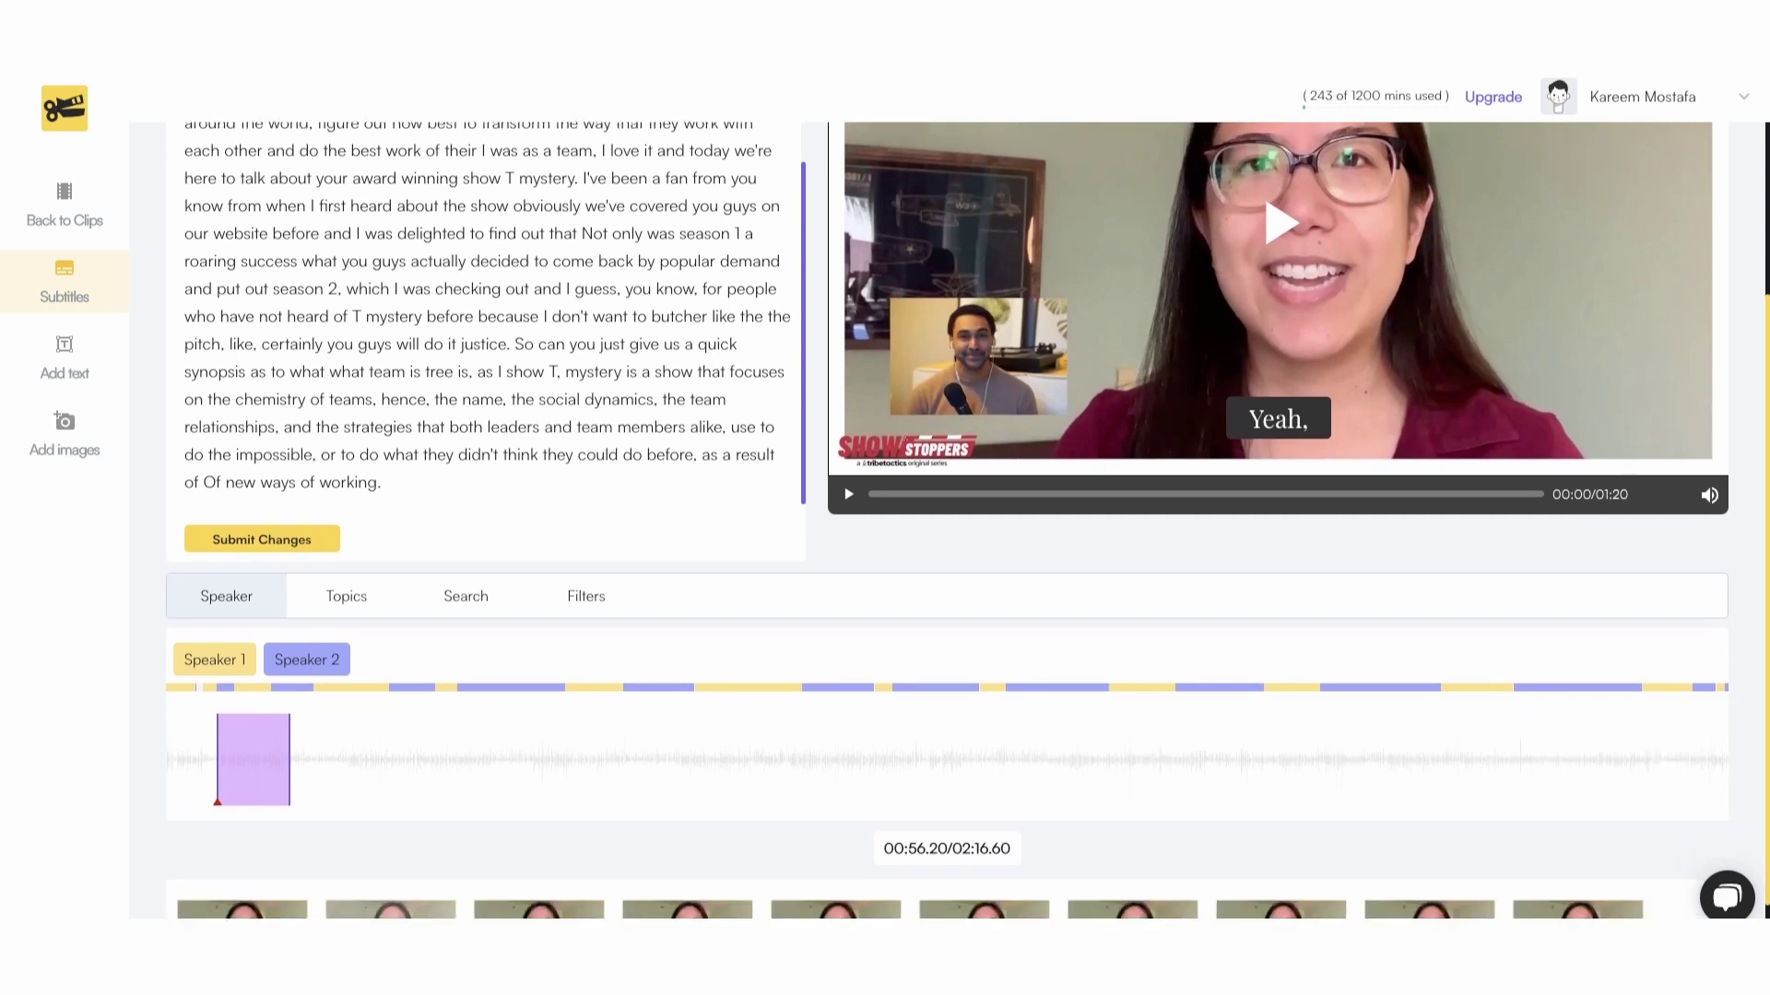
pyautogui.scroll(-1, 947, 521)
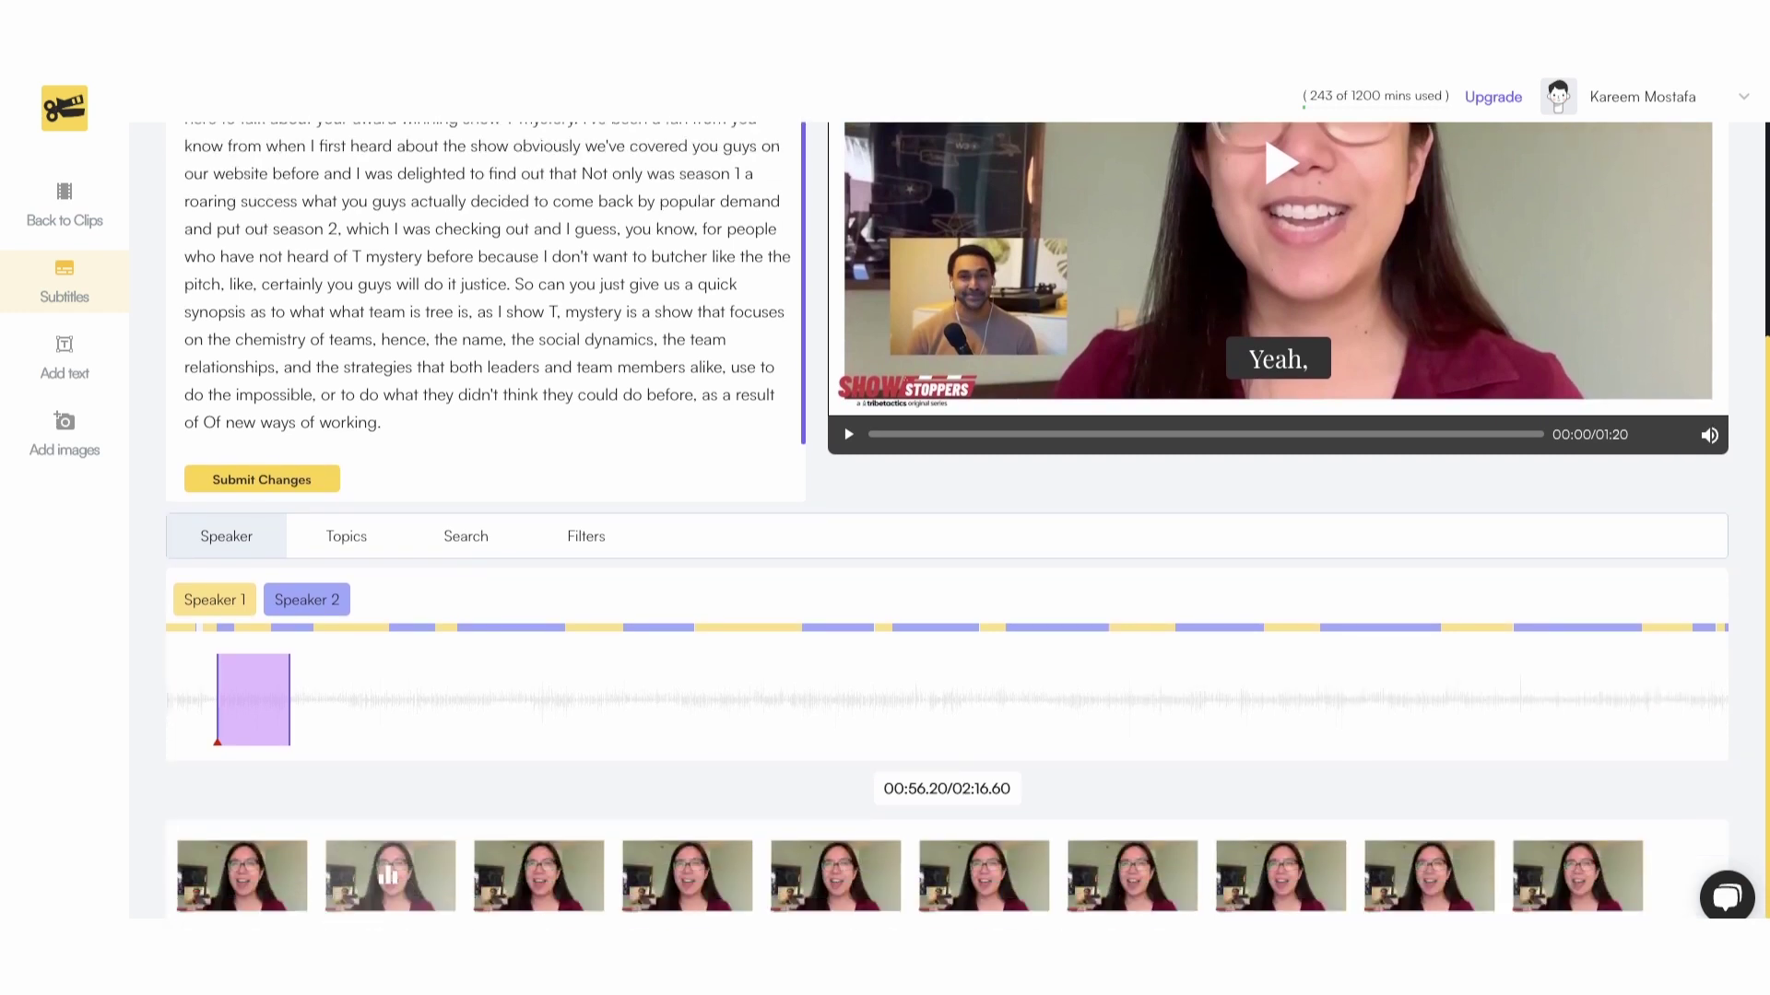
pyautogui.moveTo(289, 700); pyautogui.dragTo(281, 700)
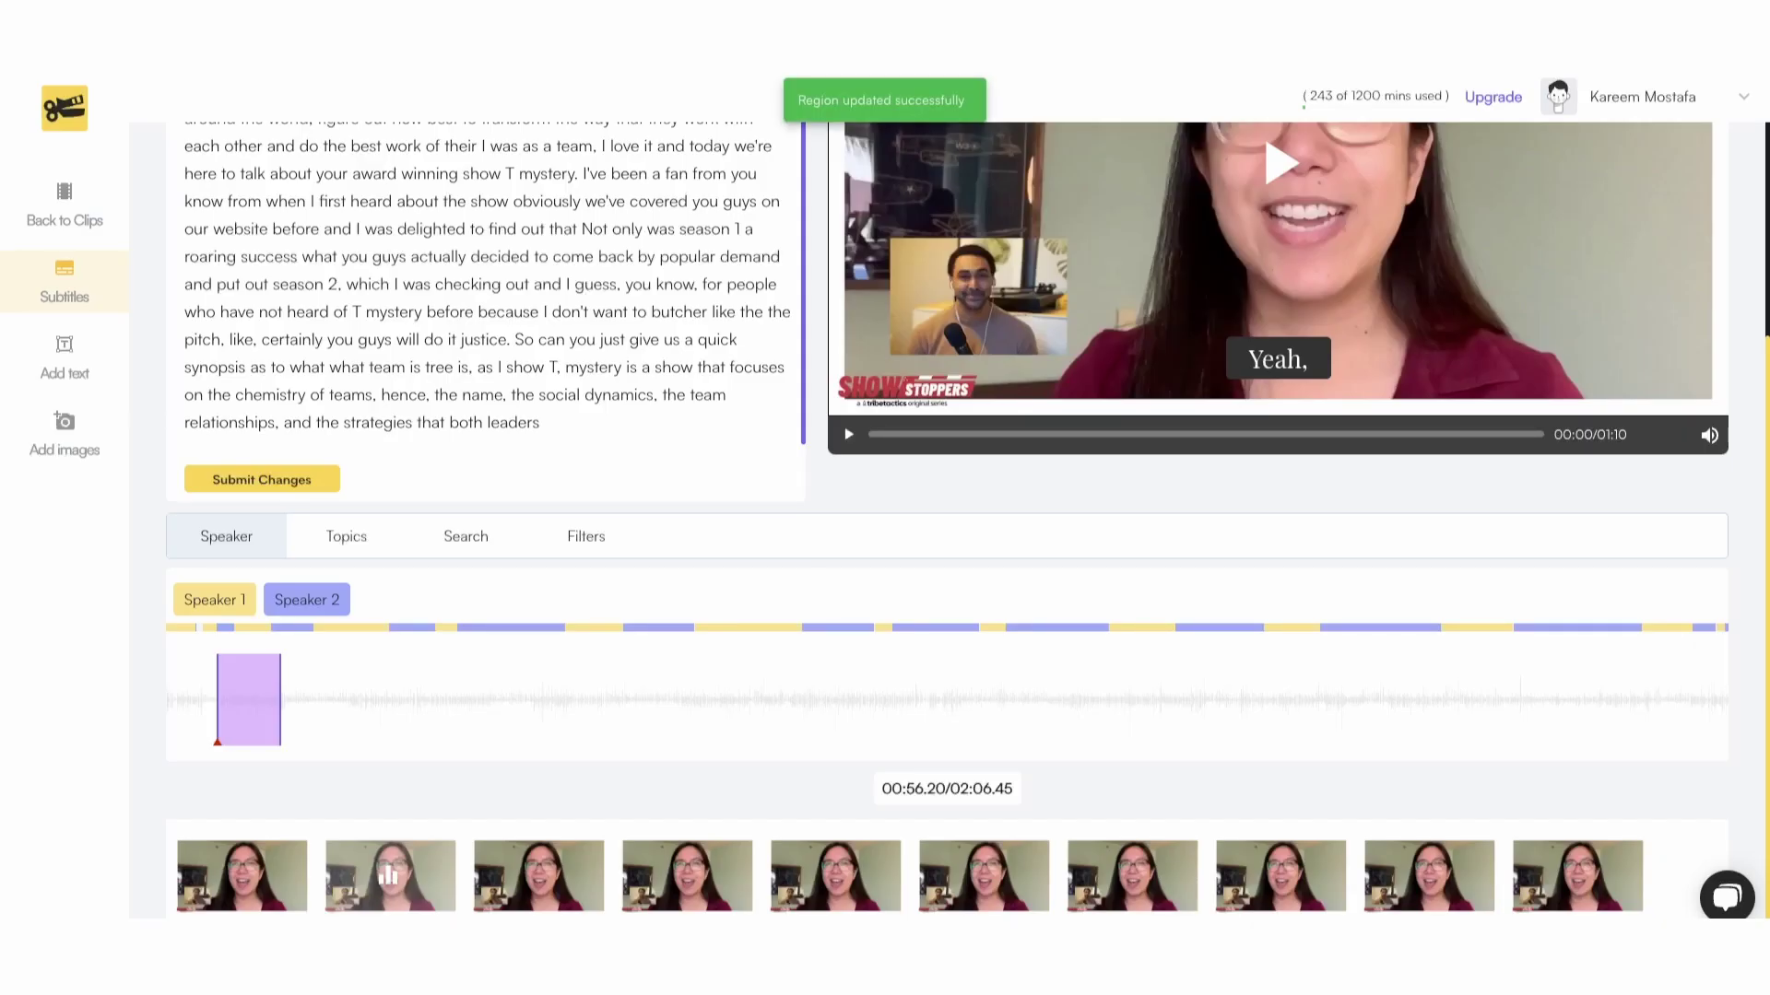
pyautogui.moveTo(217, 700); pyautogui.dragTo(223, 700)
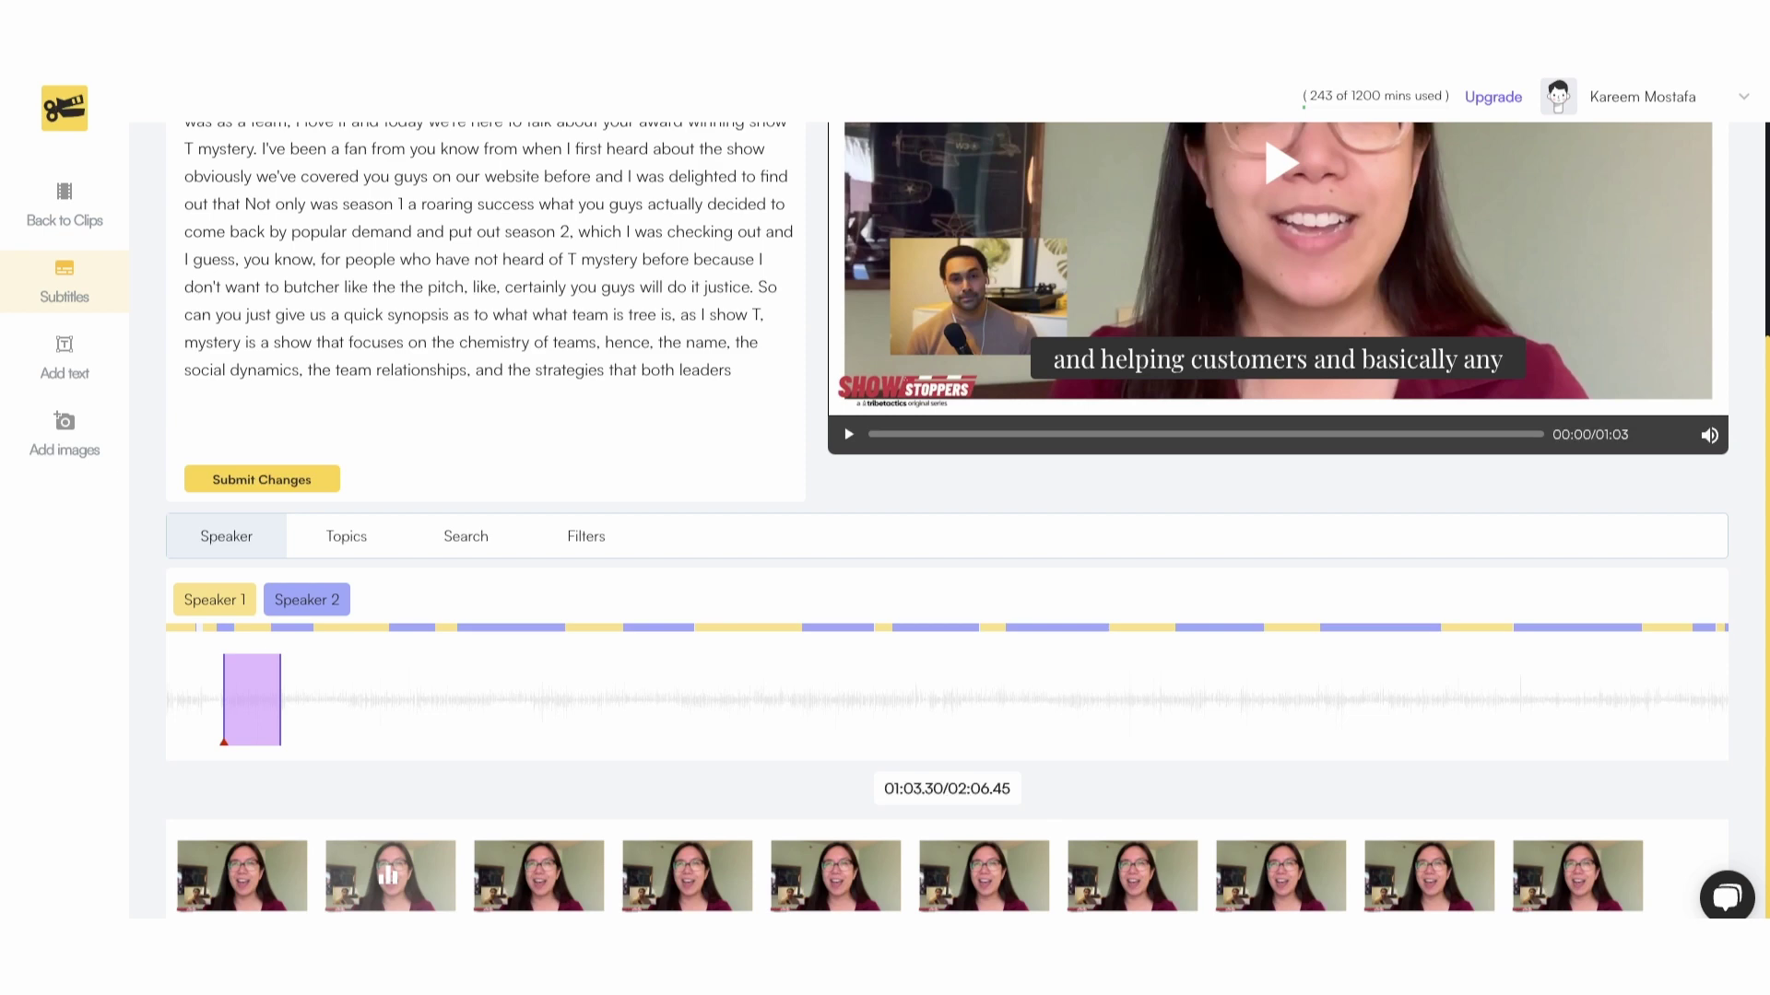
# - Shorten the clip further by moving its end point to about 01:50
pyautogui.scroll(4, 946, 521)
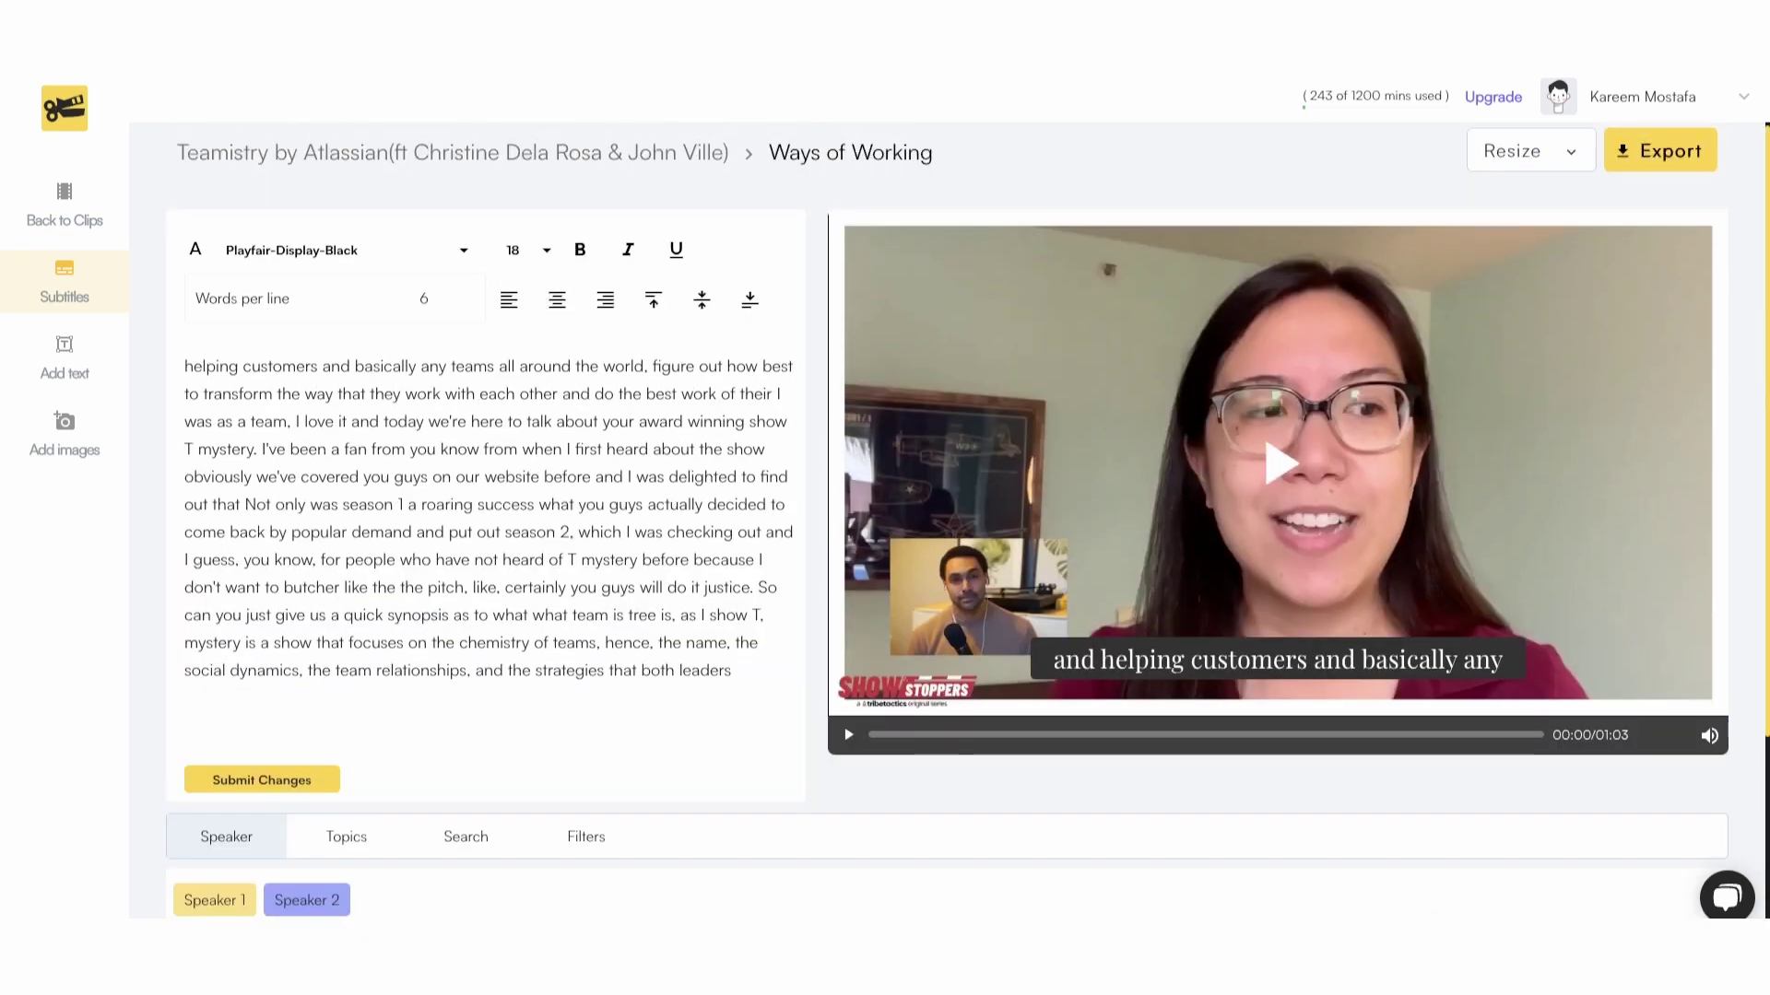
pyautogui.scroll(-4, 946, 521)
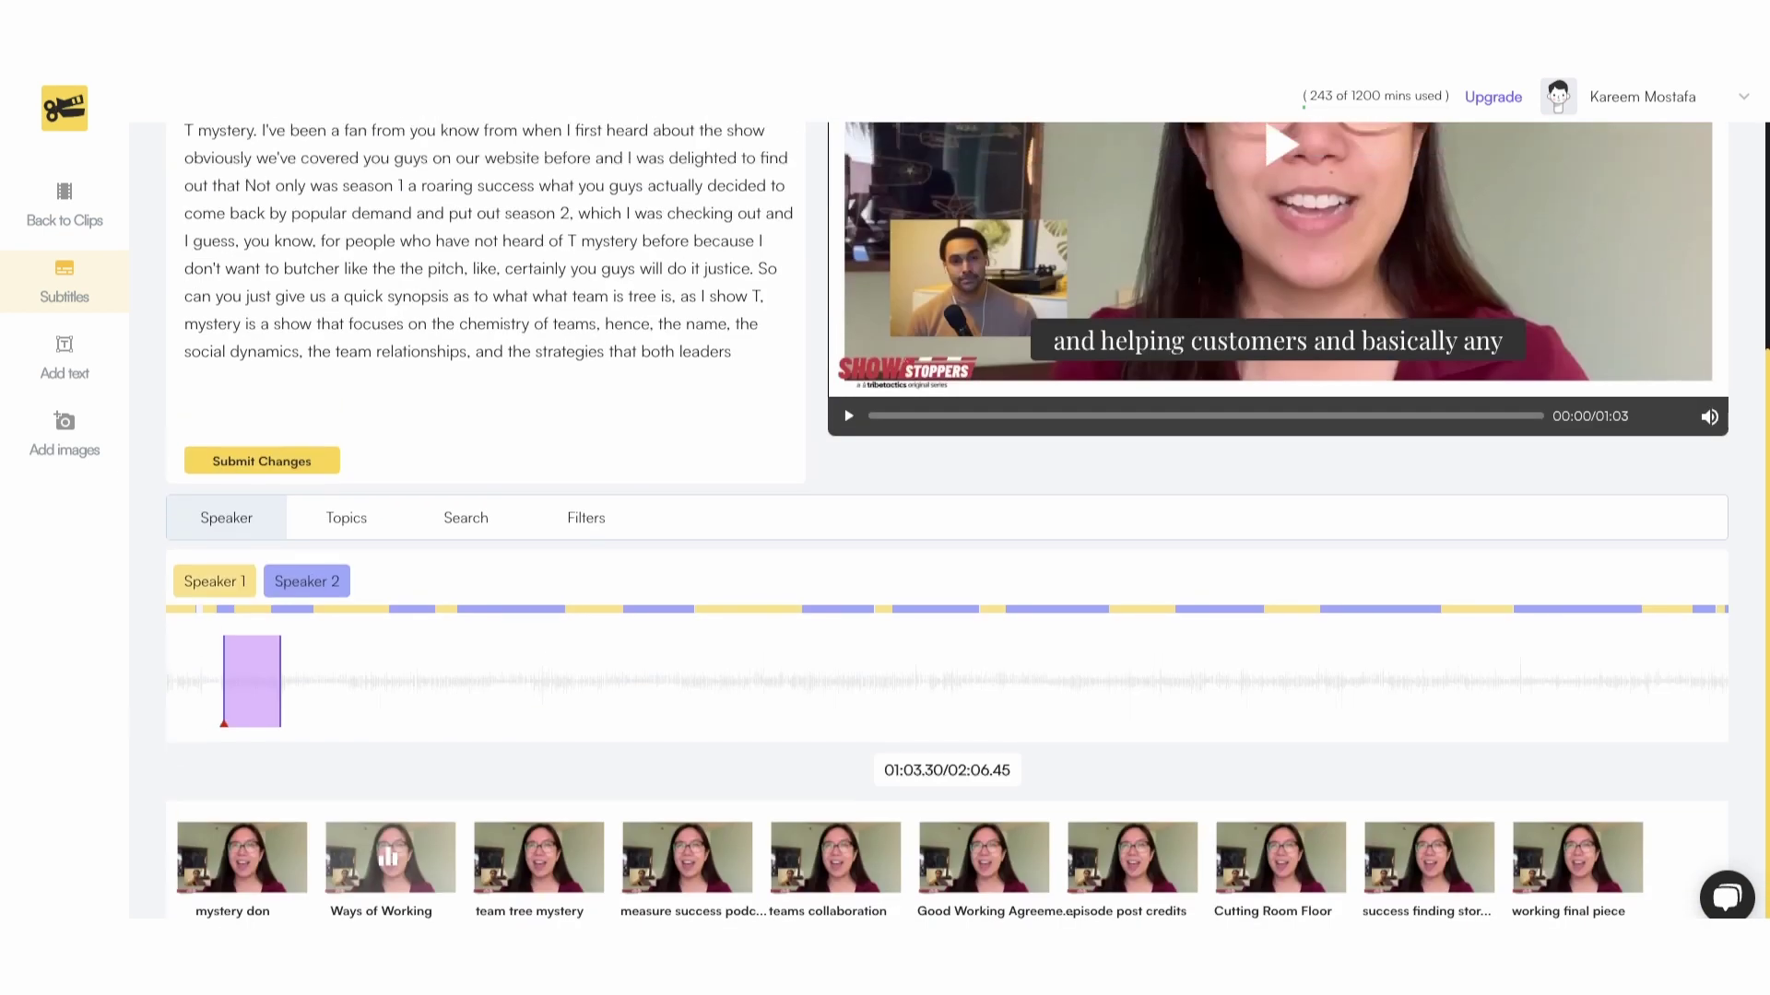
pyautogui.scroll(1, 946, 521)
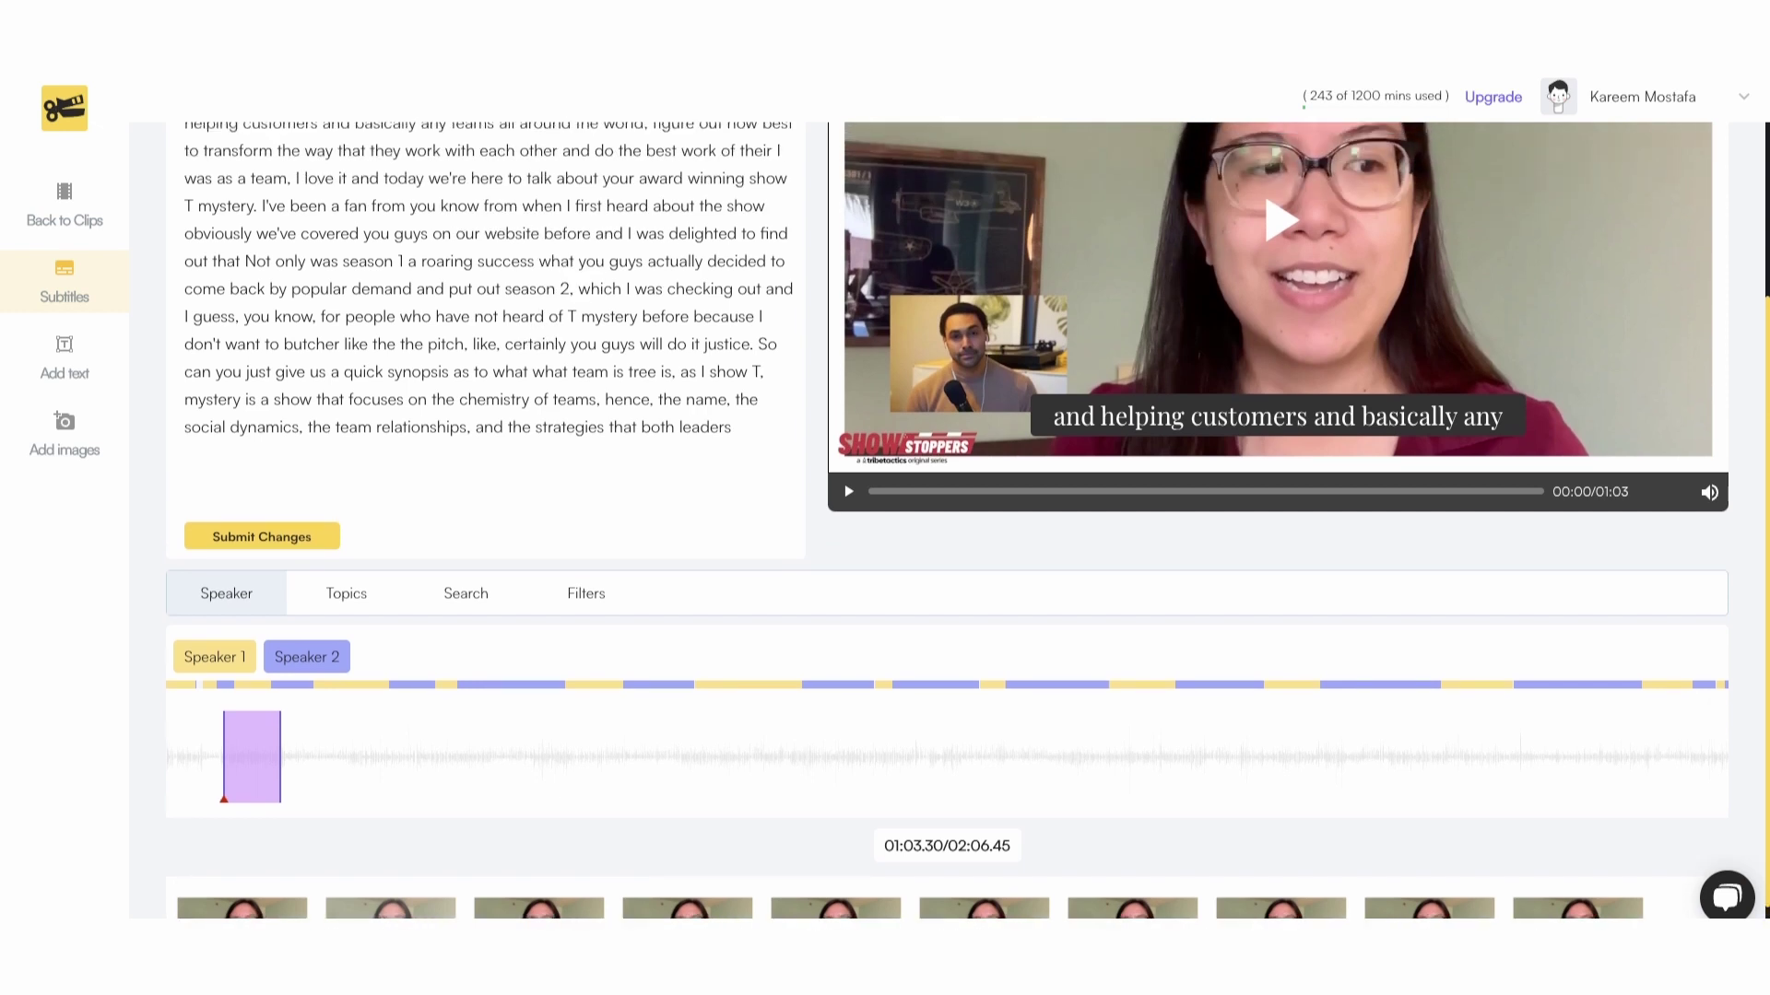
pyautogui.moveTo(281, 756); pyautogui.dragTo(266, 756)
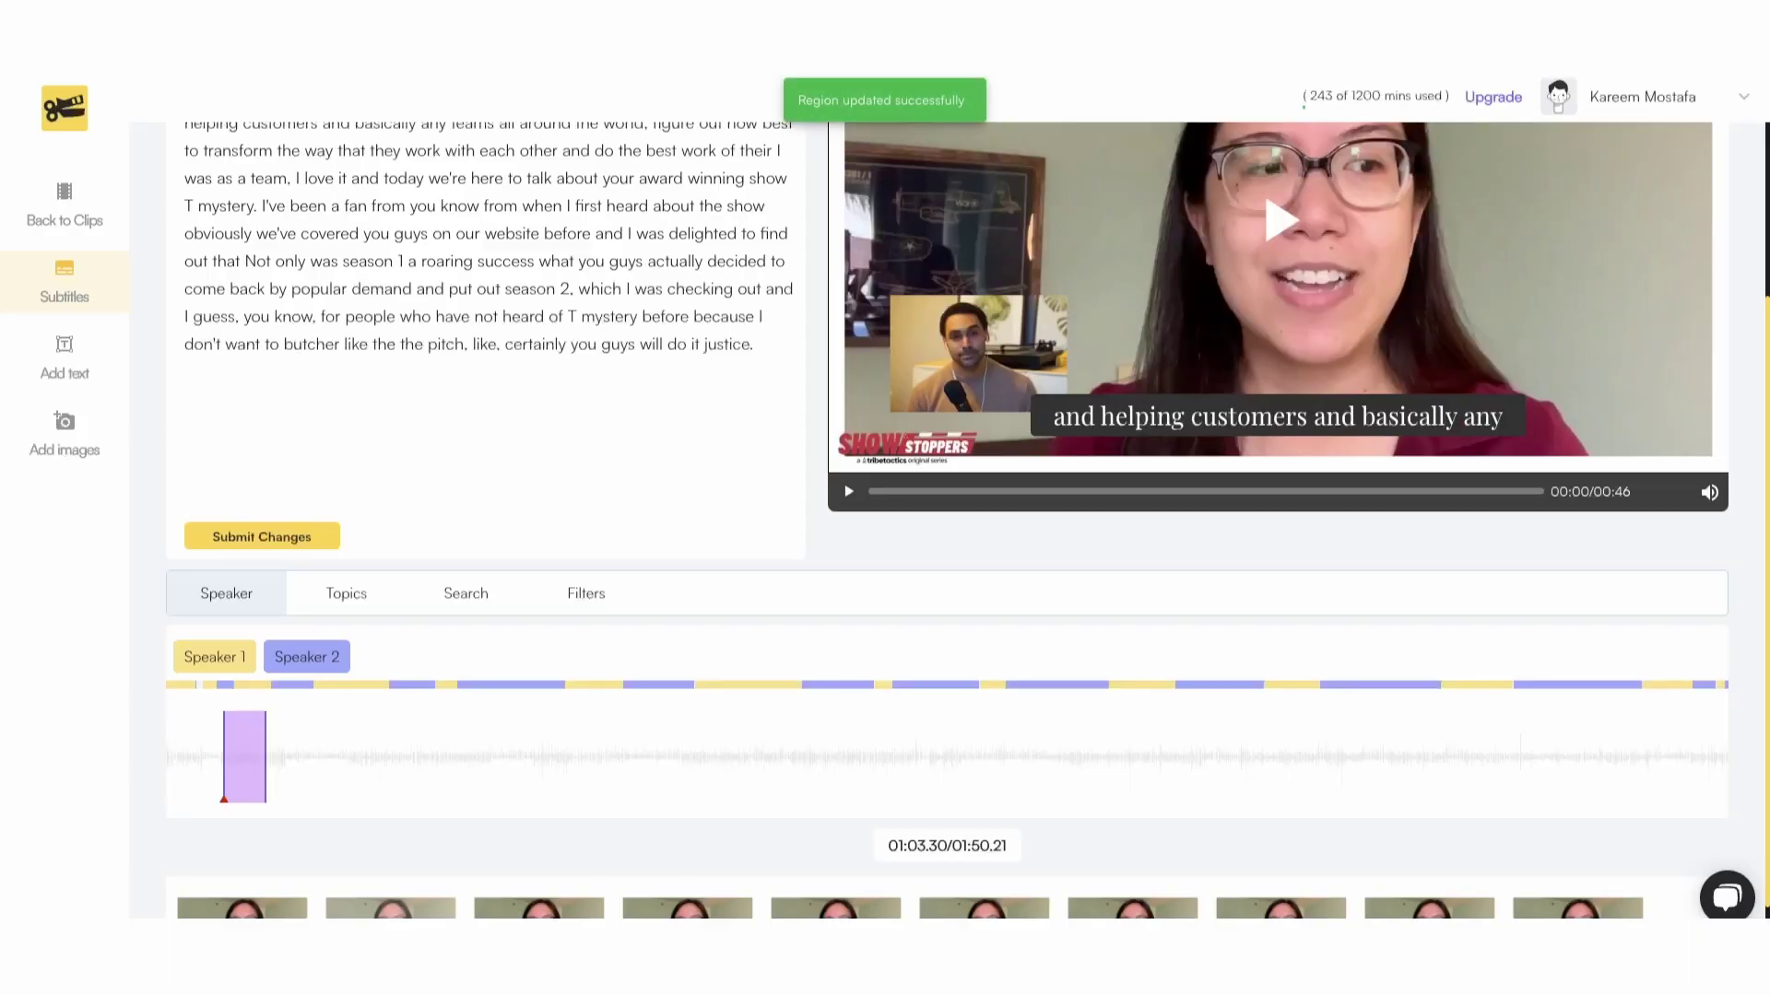
# - Try to capitalize the first letter of "helping" at the start of the subtitle transcript
pyautogui.scroll(2, 947, 521)
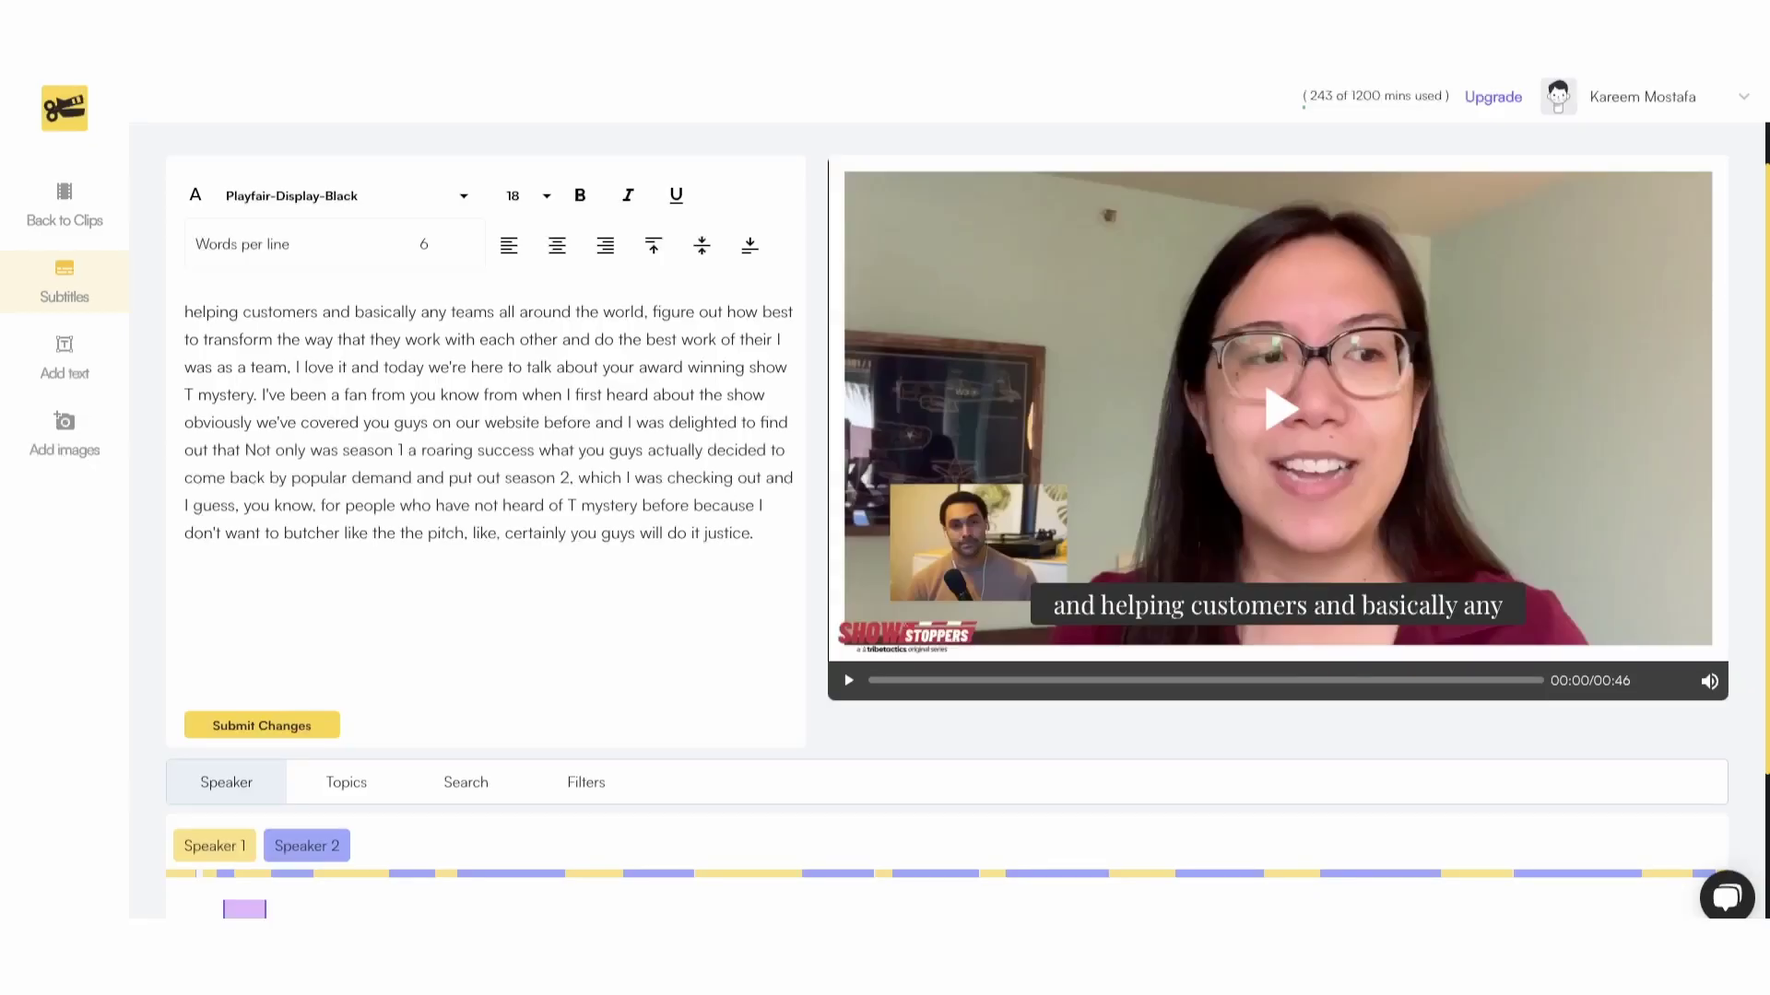
pyautogui.scroll(1, 947, 516)
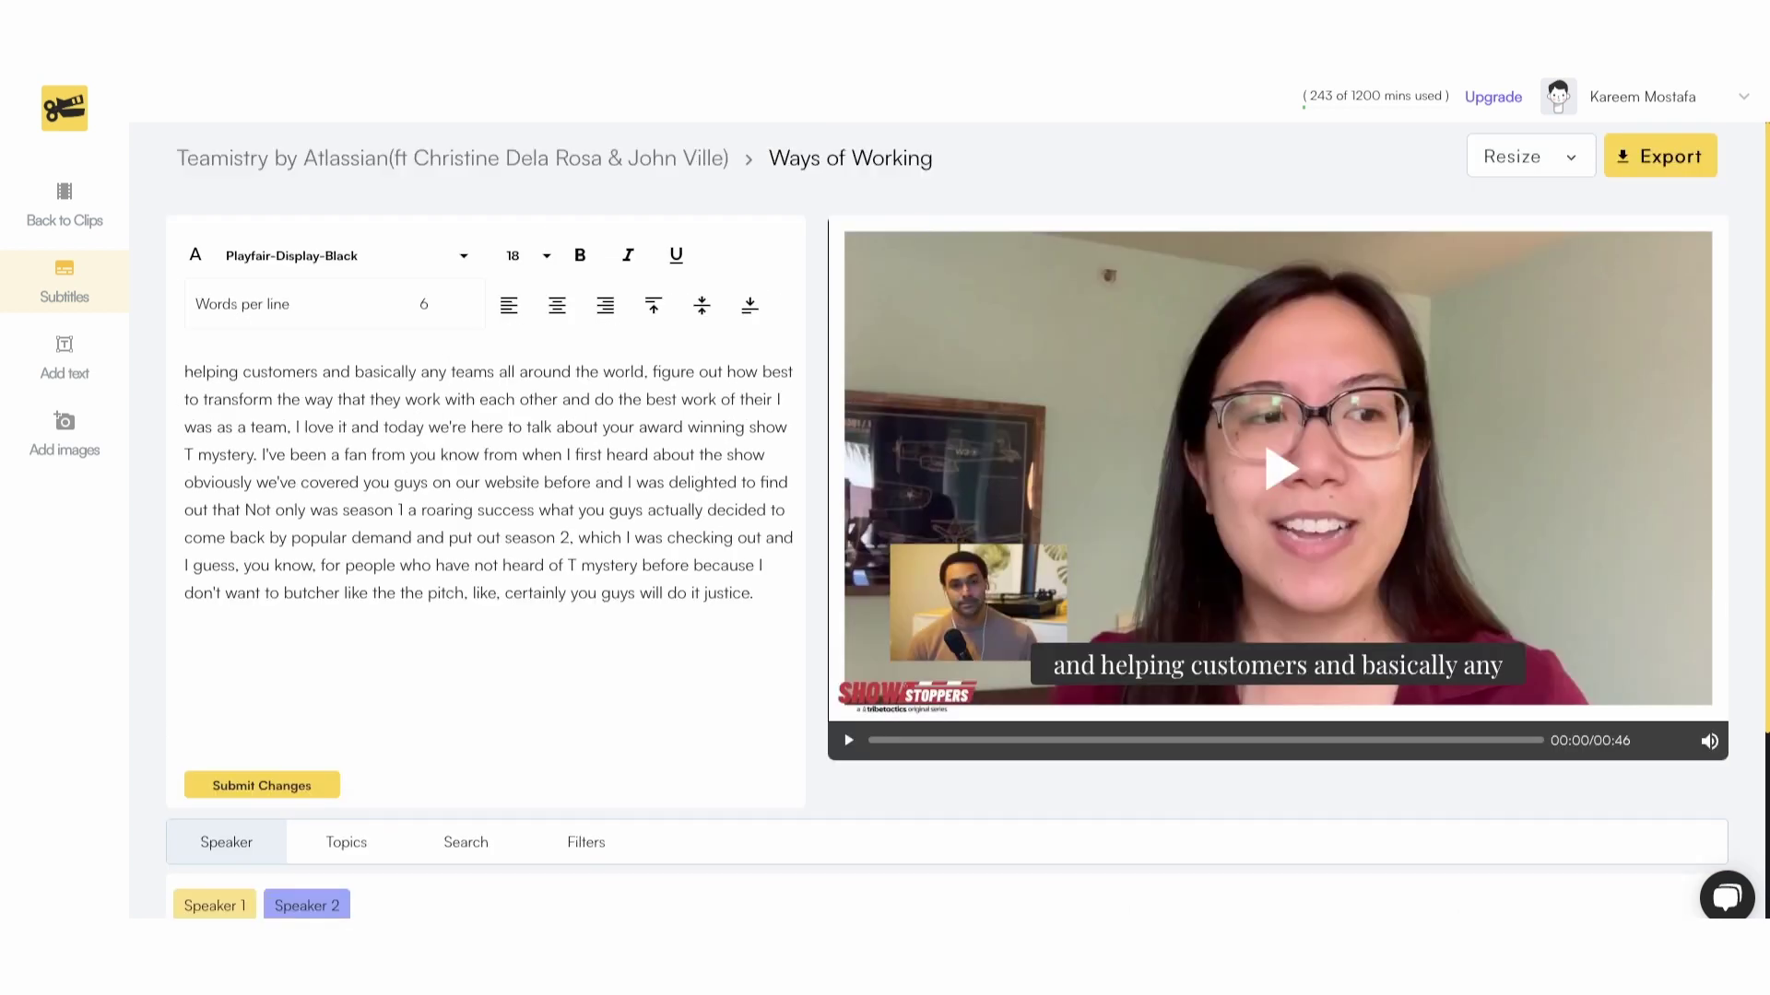
pyautogui.hotkey('shift', 'Left')
pyautogui.write('H')
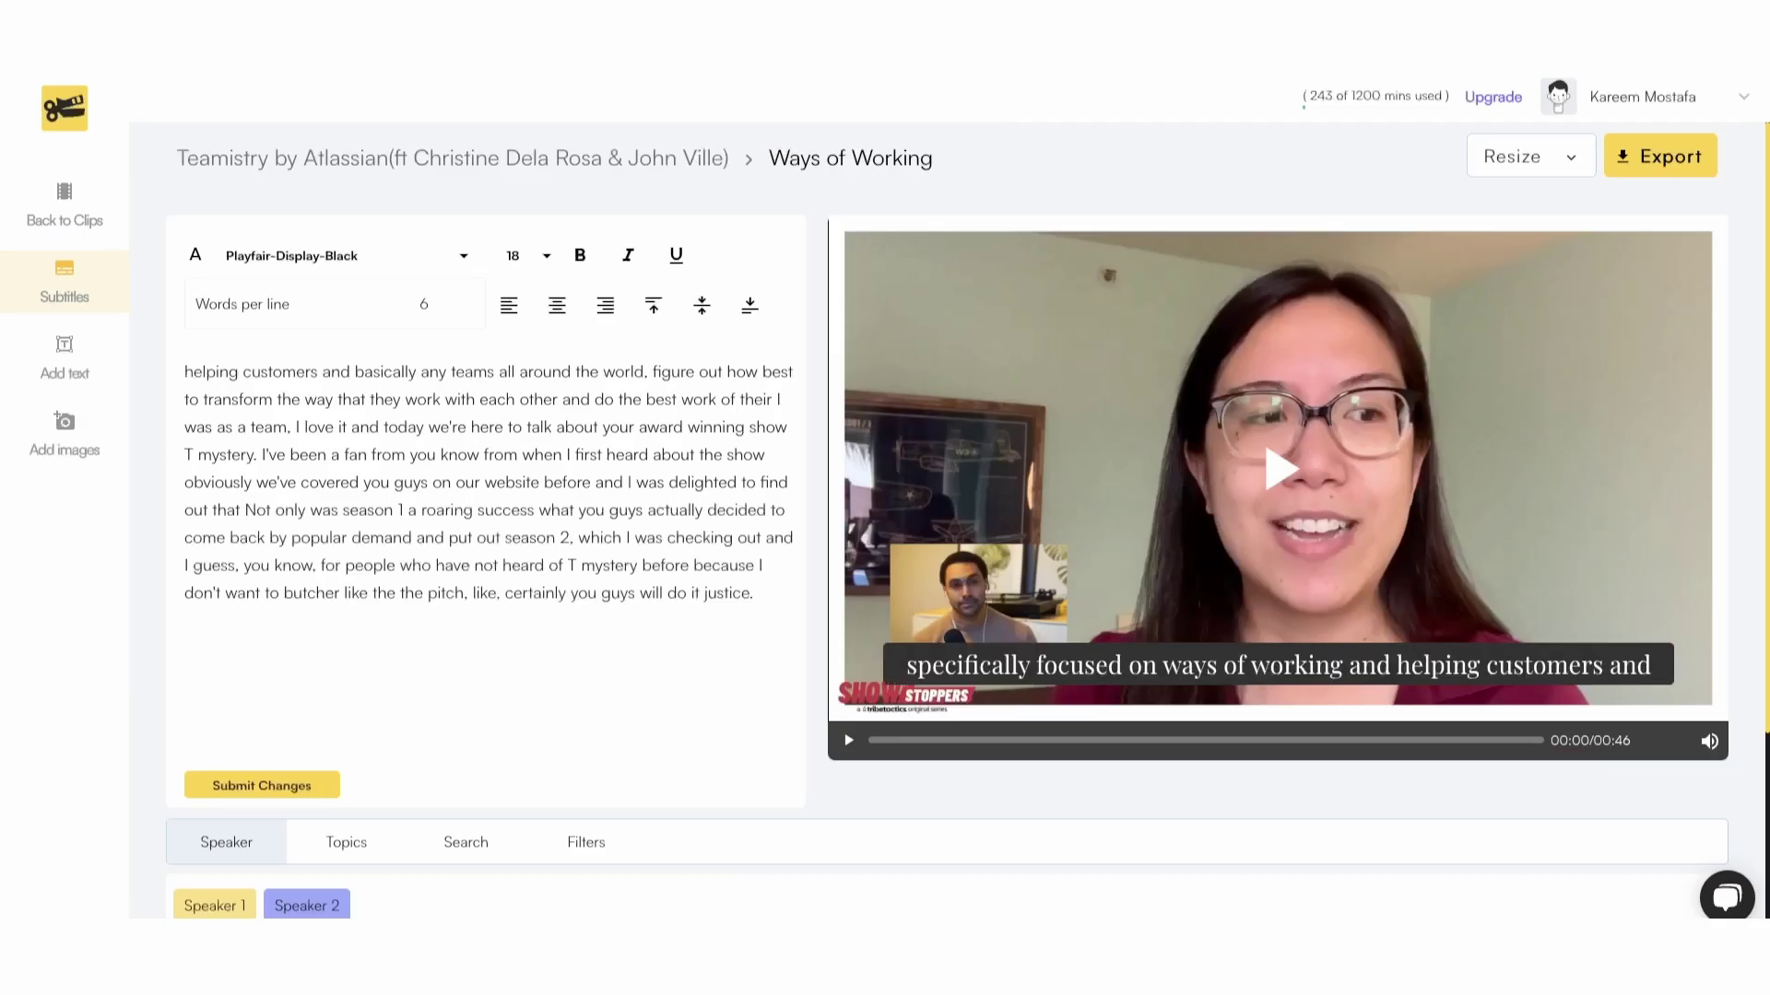
# - Review the trimmed clip's export formats and return to the video's list of clips
pyautogui.click(1660, 156)
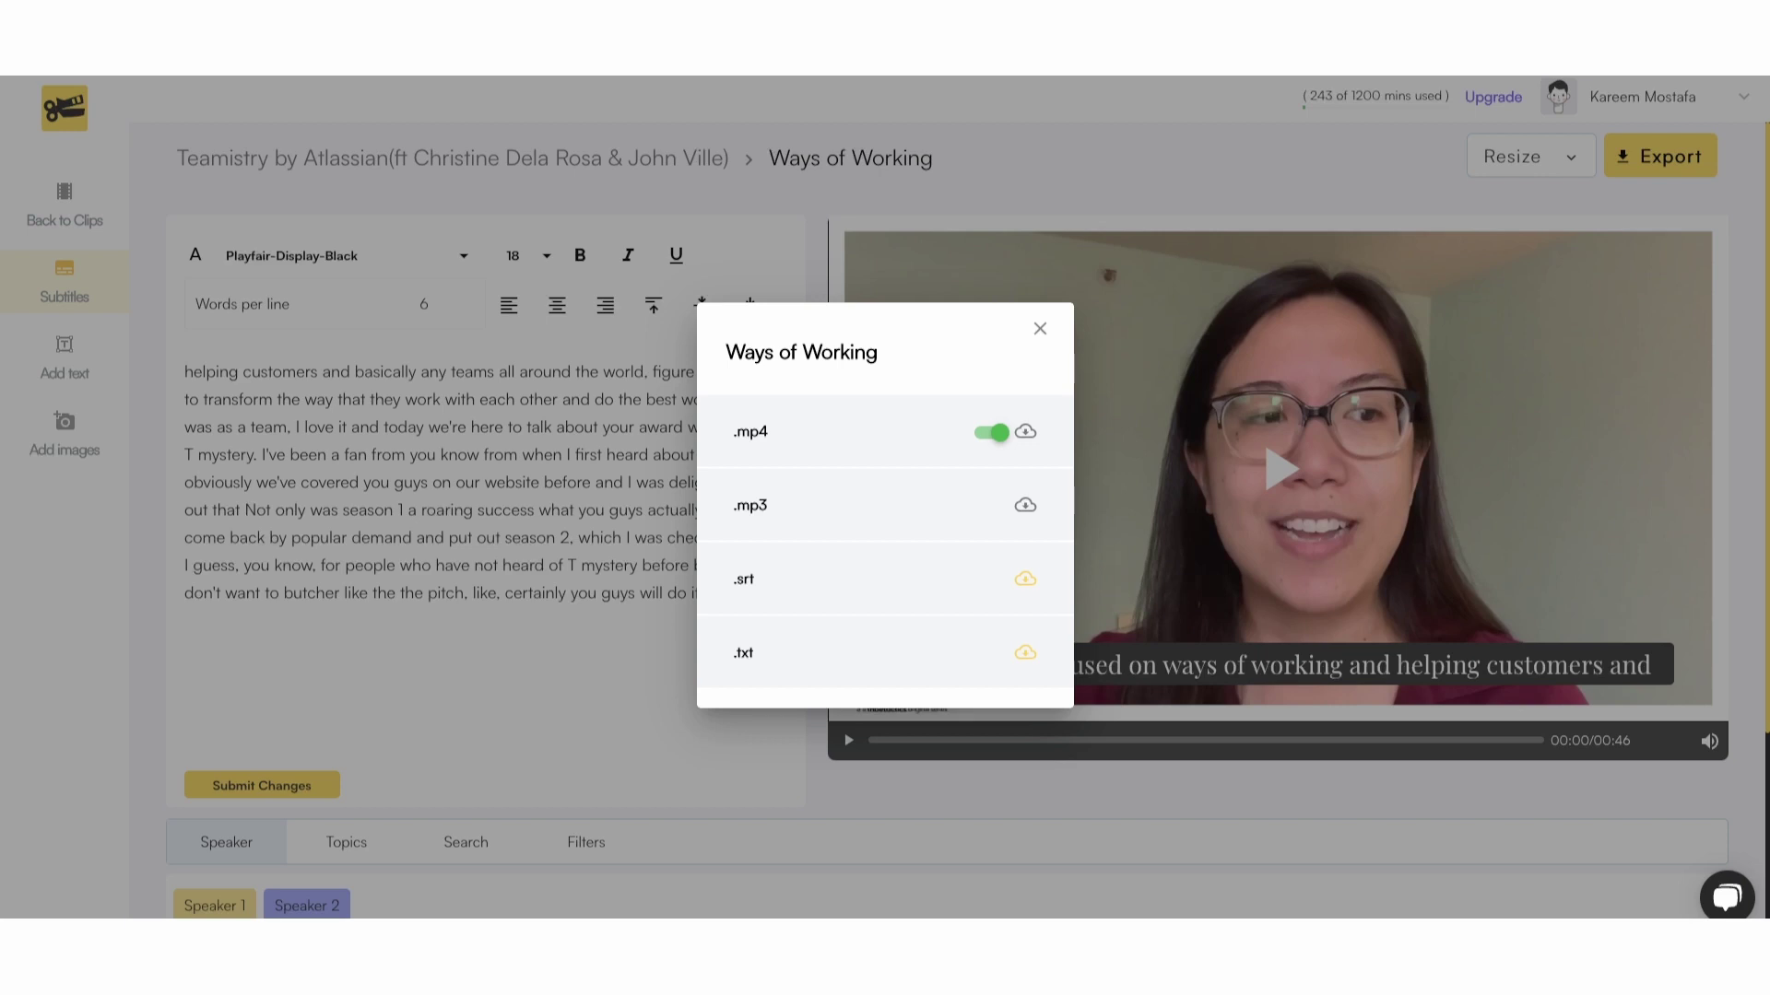
pyautogui.press('Escape')
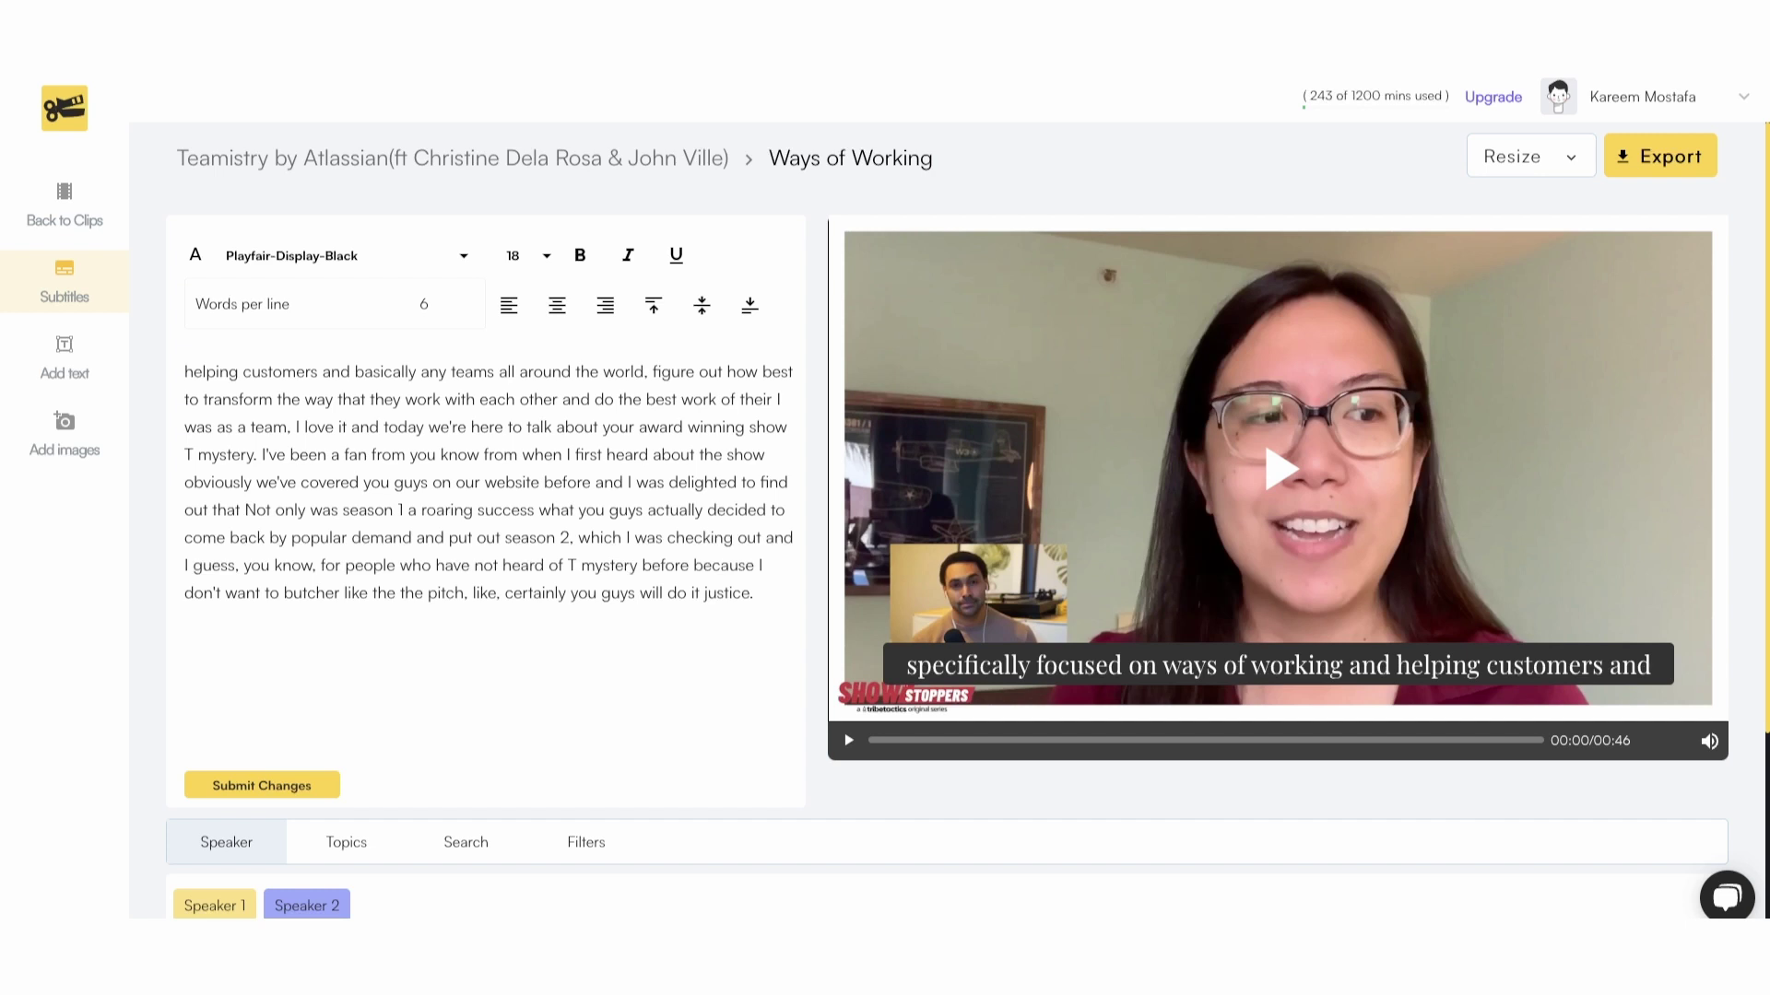
pyautogui.hotkey('alt', 'Left')
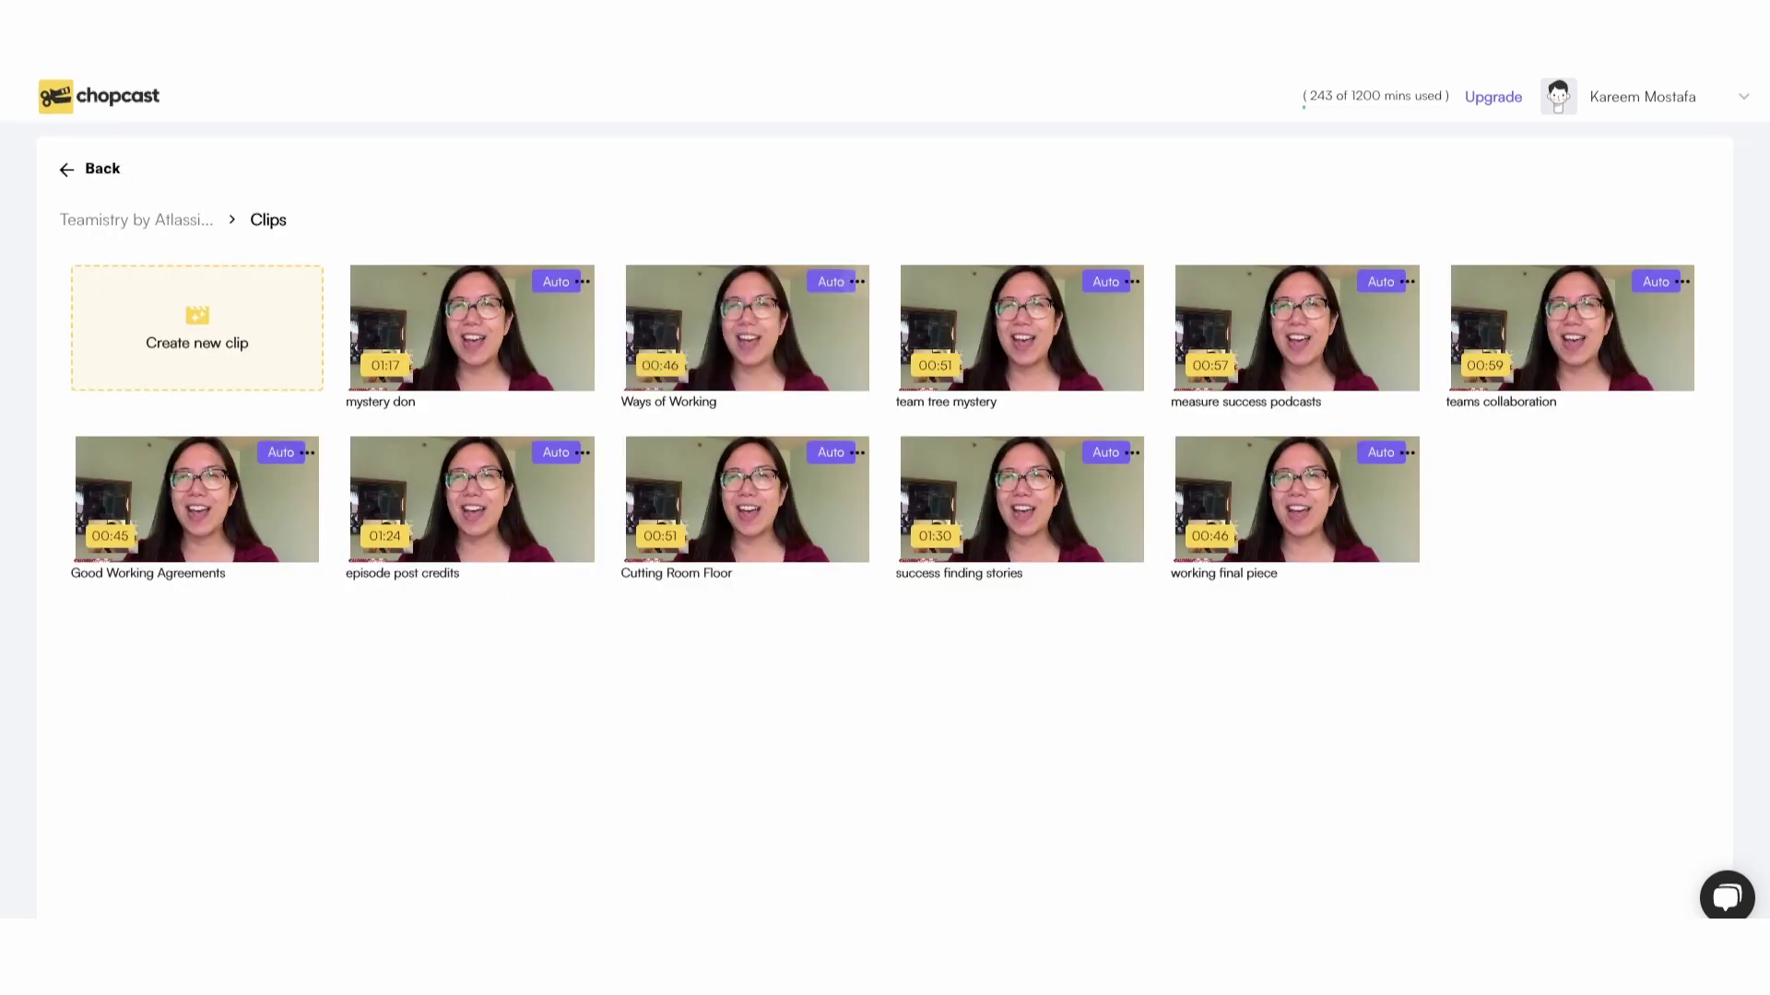
# - Duplicate the "Ways of Working" clip and rename the copy "Ways of Working (square)"
pyautogui.click(857, 281)
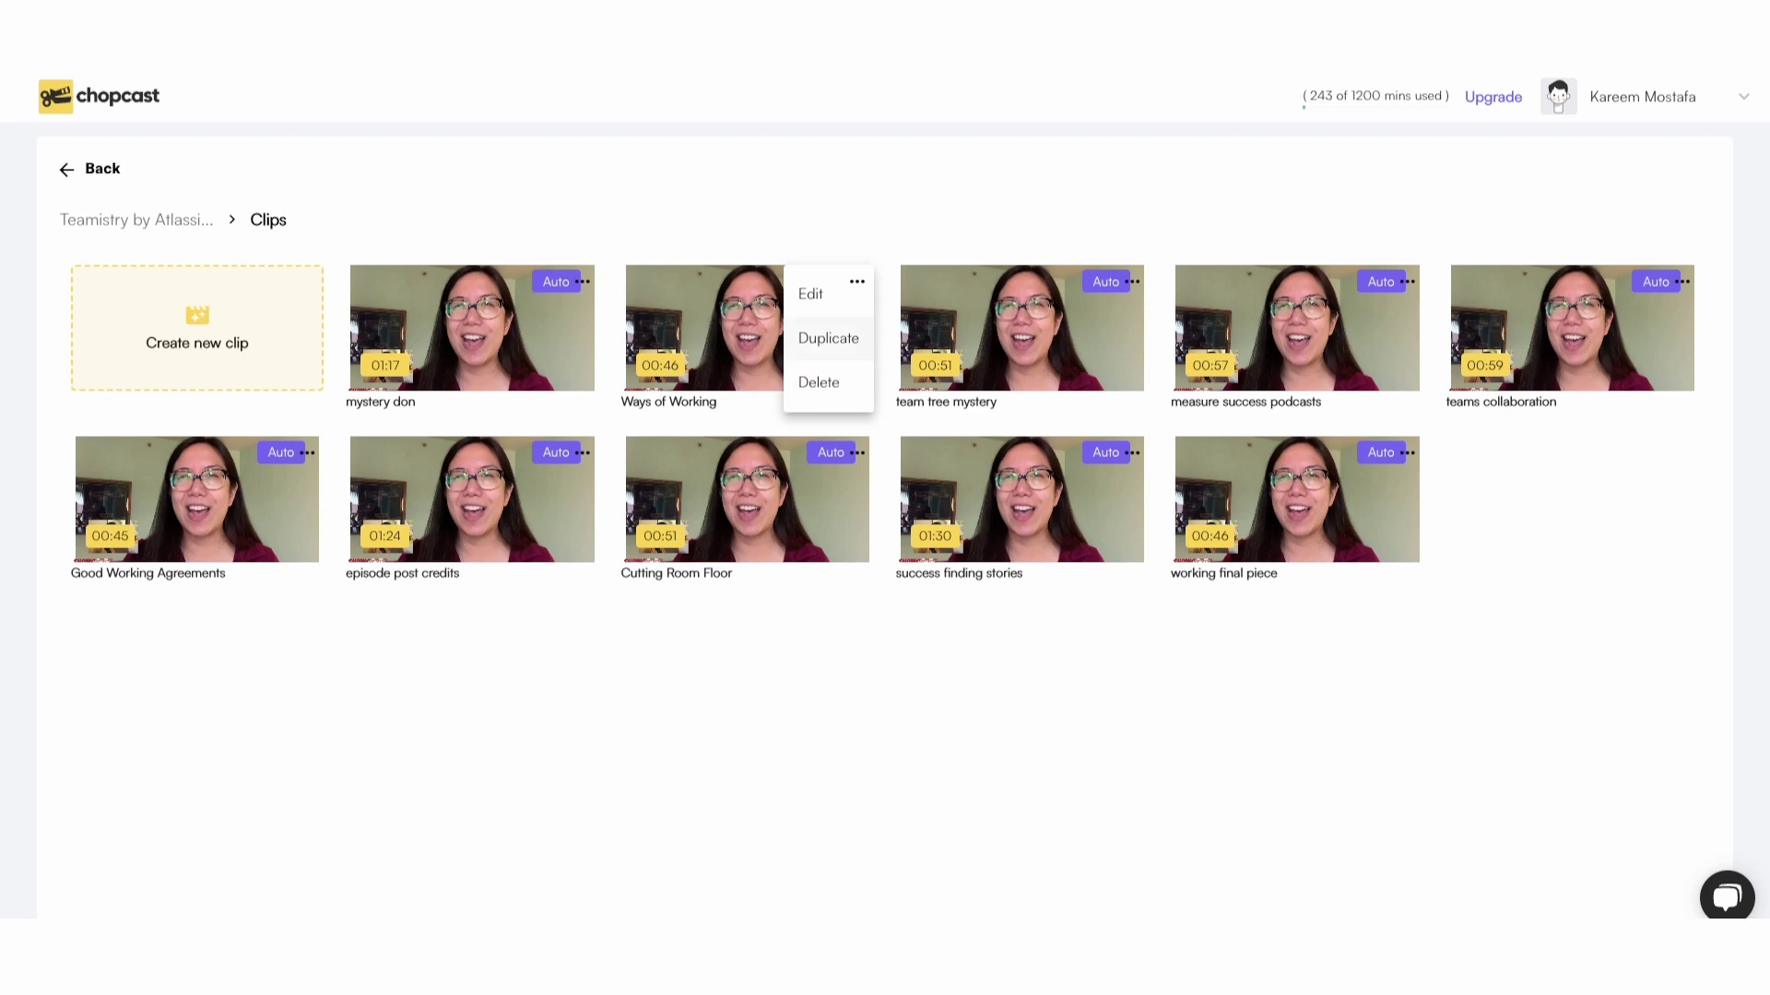
pyautogui.click(827, 338)
pyautogui.click(788, 403)
pyautogui.moveTo(687, 405); pyautogui.dragTo(632, 406)
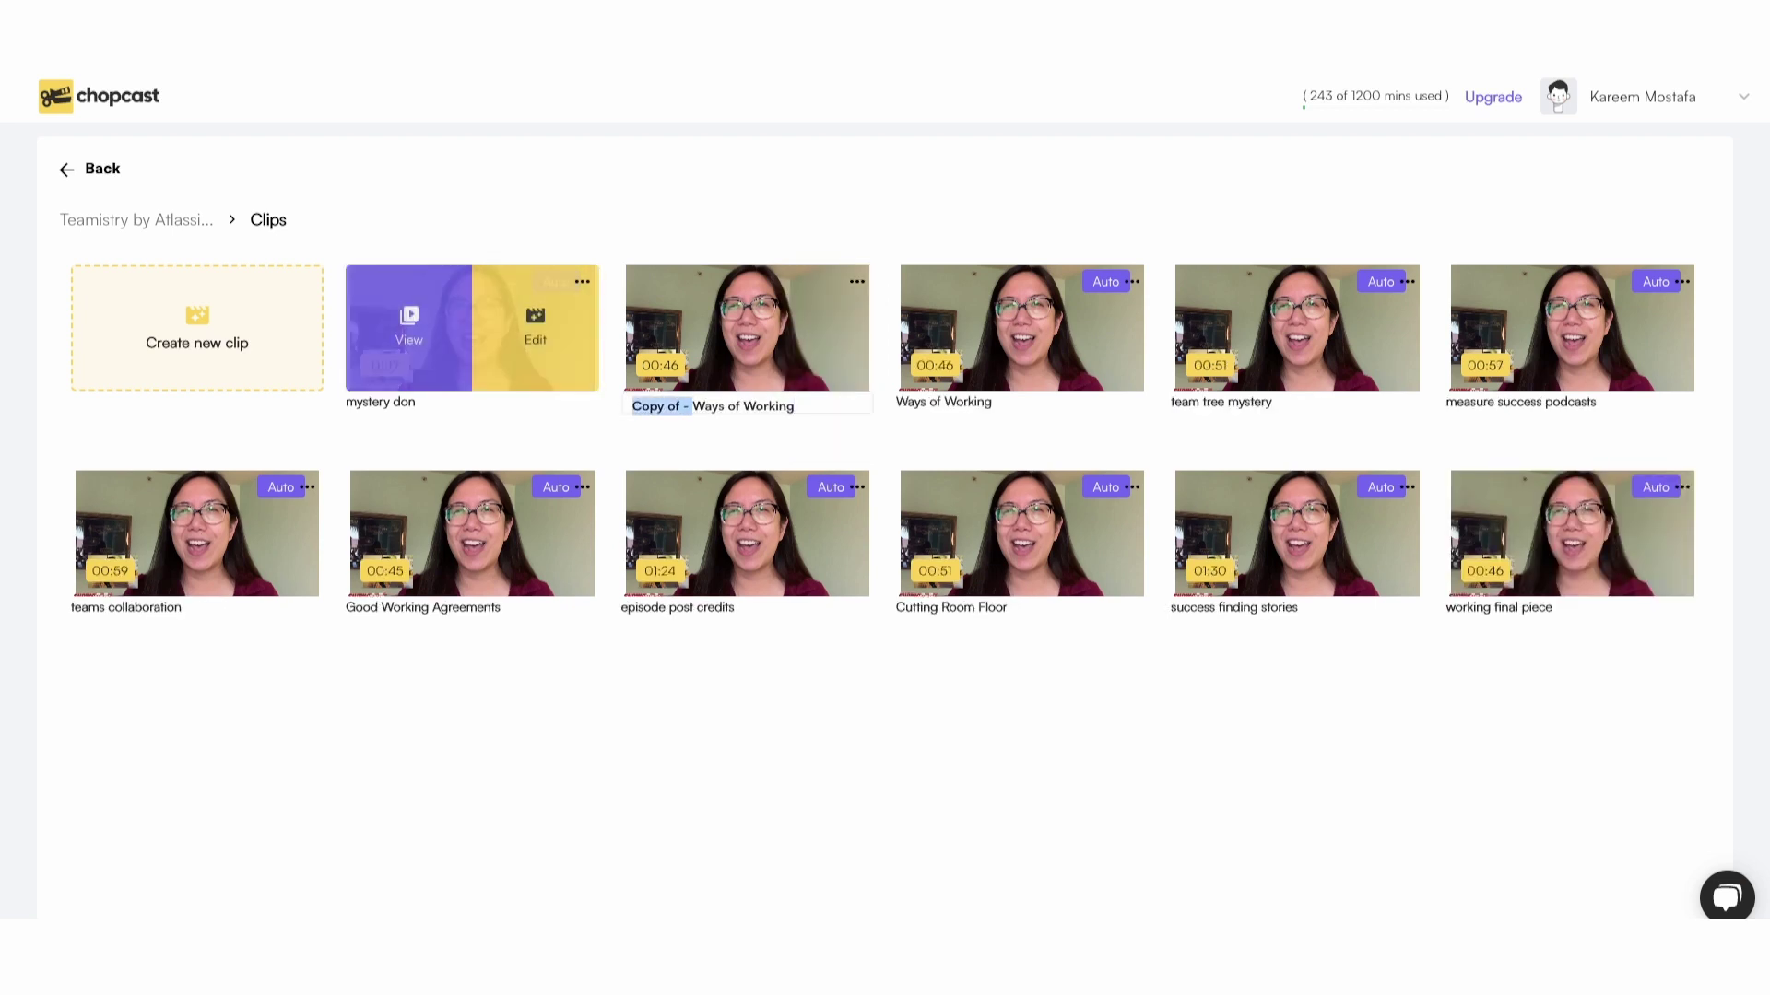
pyautogui.press('BackSpace')
pyautogui.write('(square)')
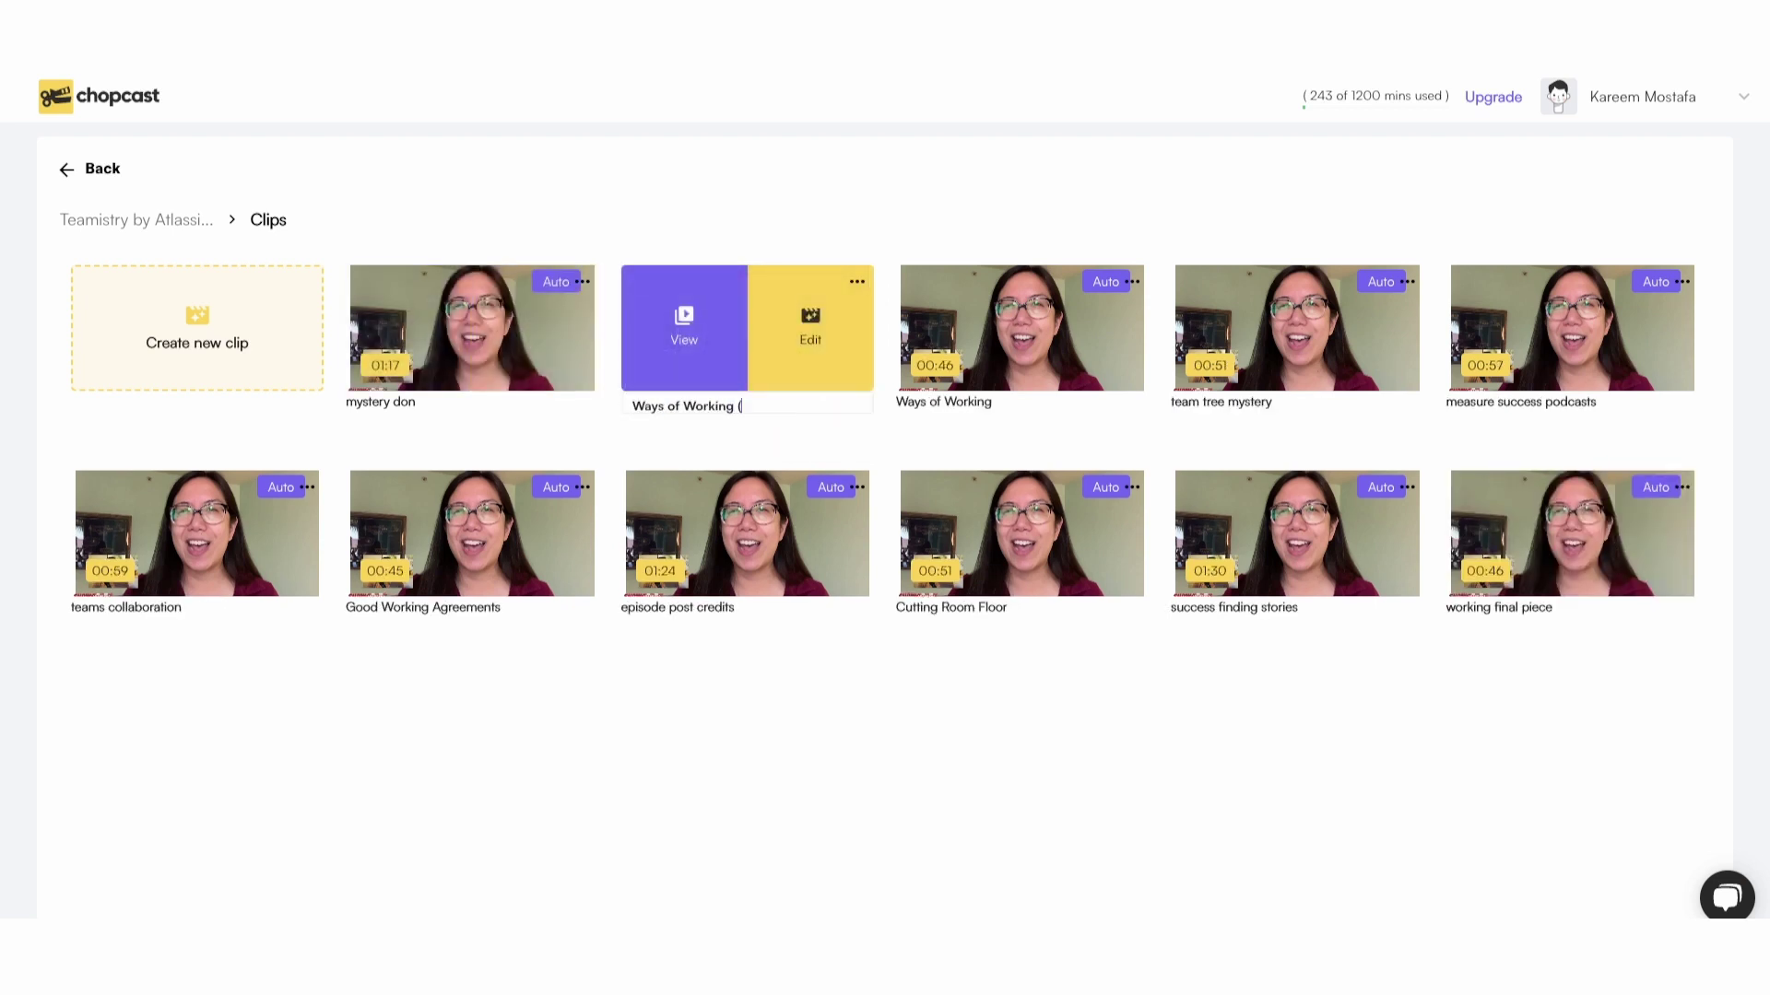
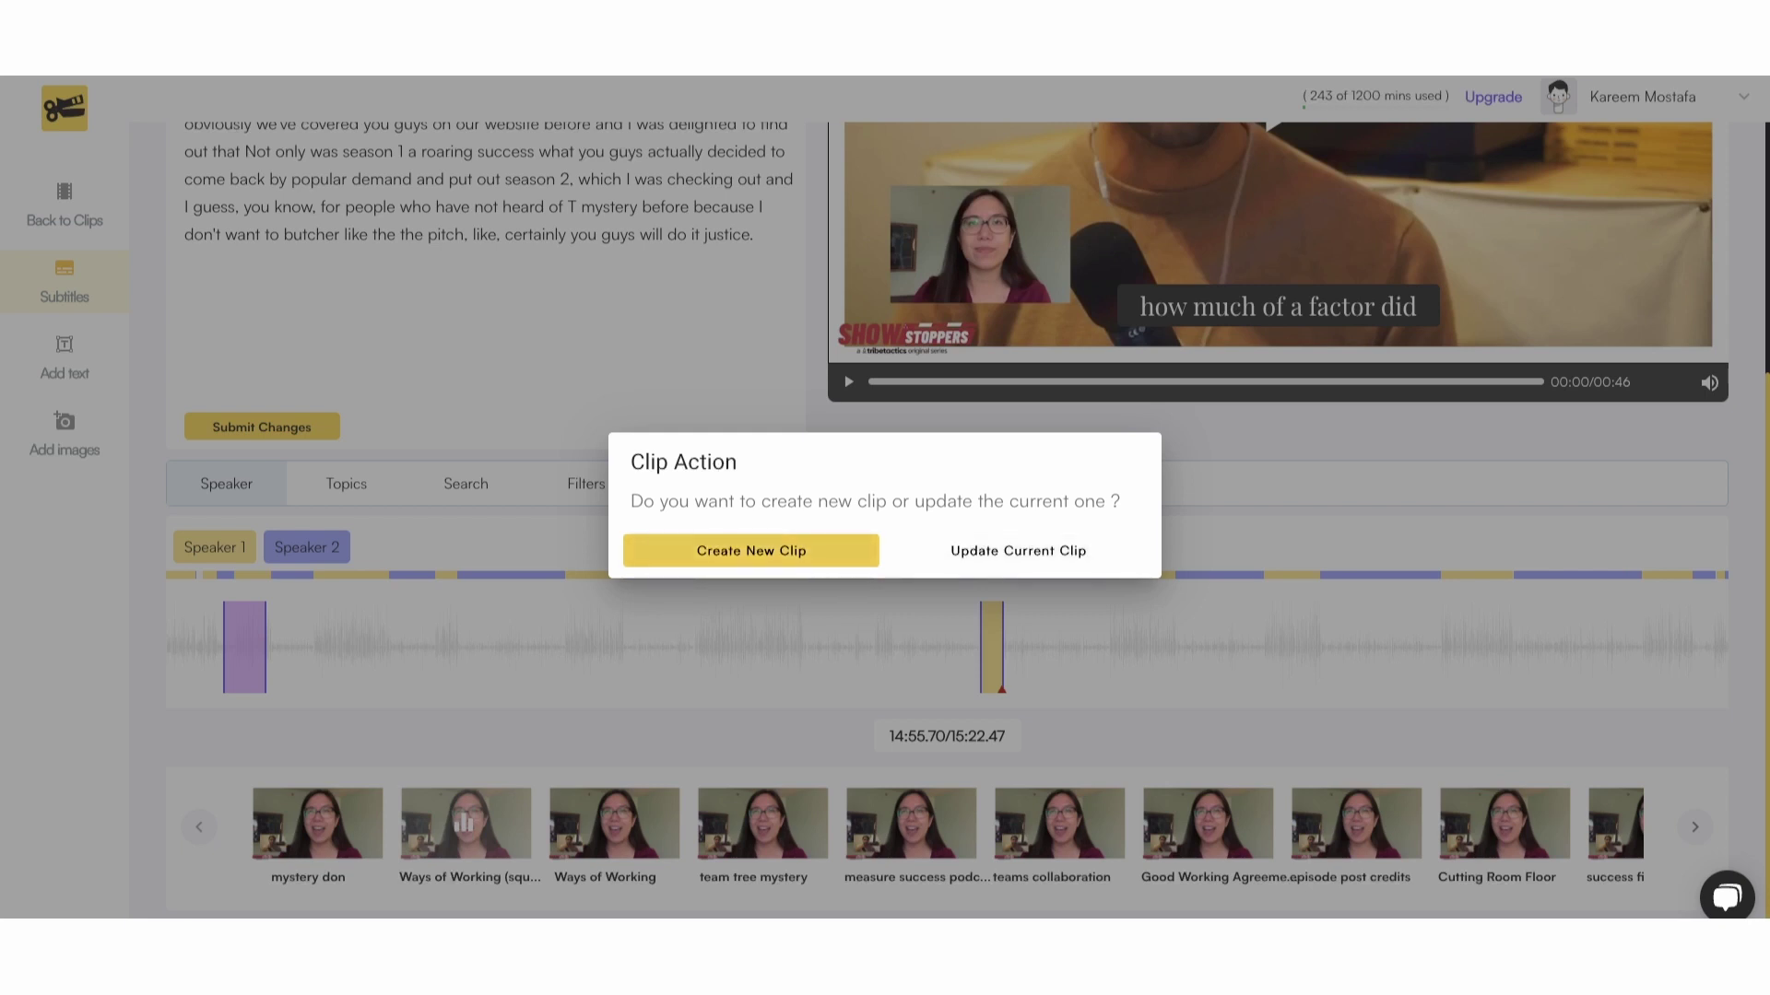
# - Create a new clip from the selected Speaker 1 segment, from 14:55.70 to 15:22.47, instead of updating the current clip
pyautogui.click(751, 550)
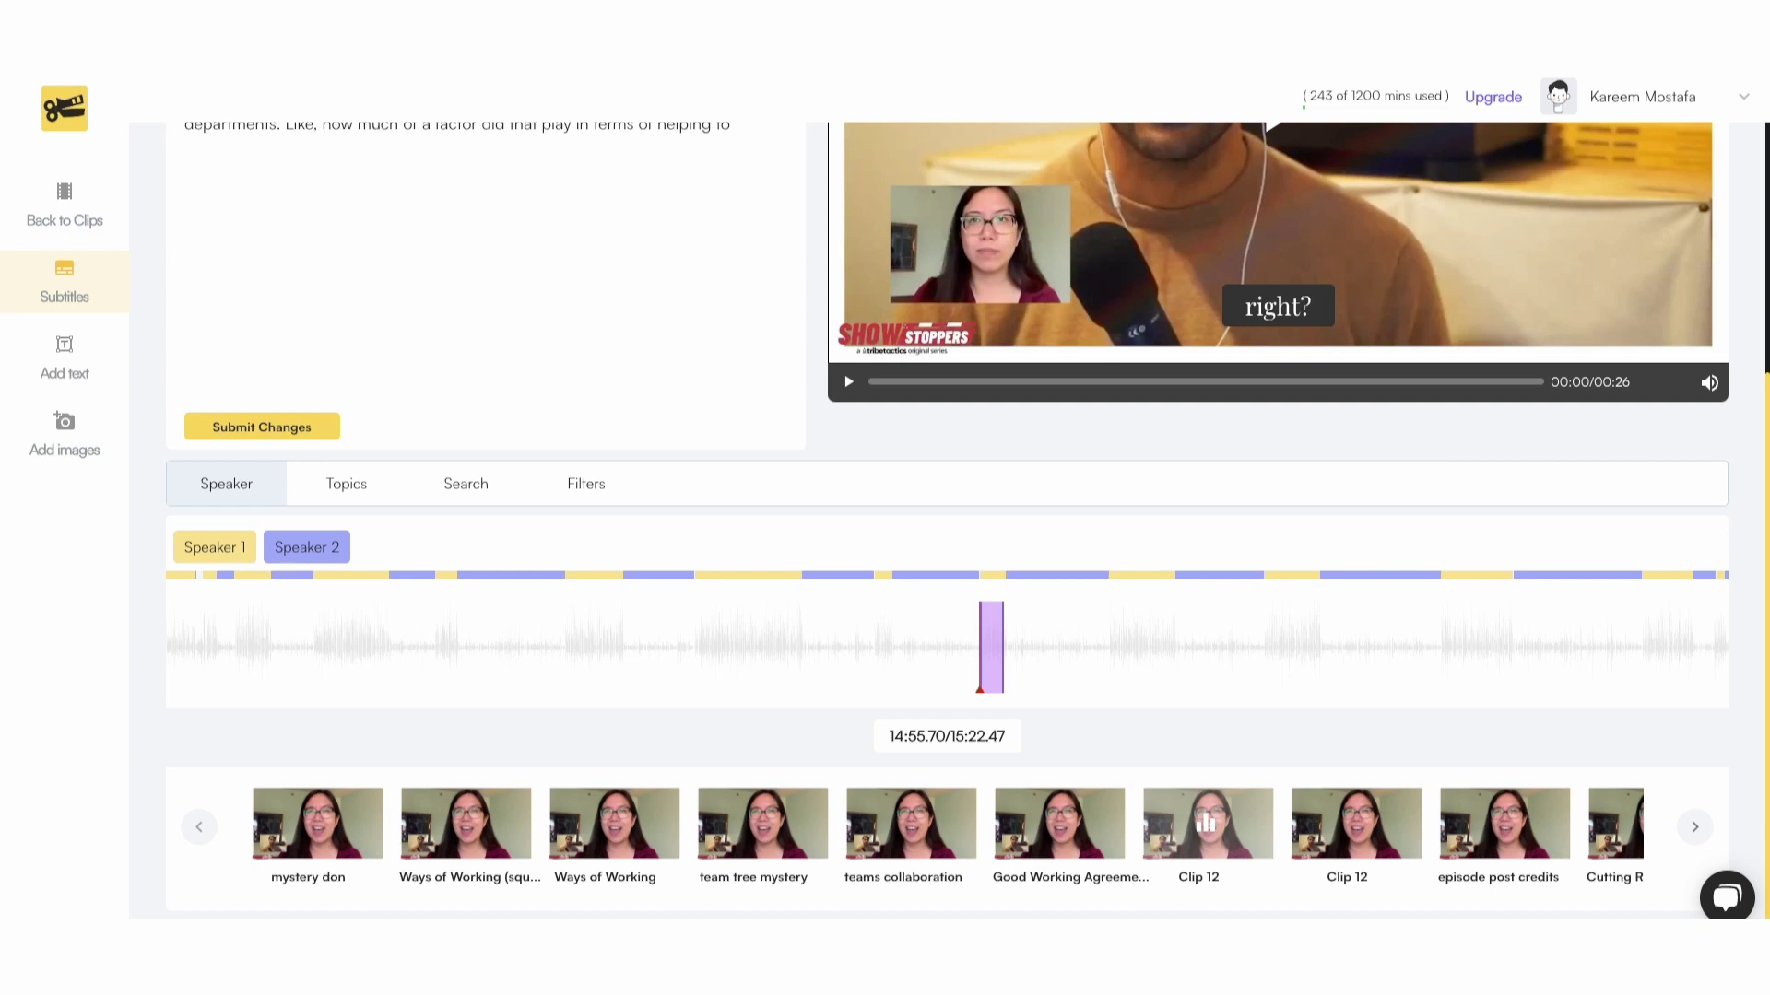
# - Search the video's transcript for the keyword "collaboration" to mark its mentions on the timeline
pyautogui.scroll(1, 946, 519)
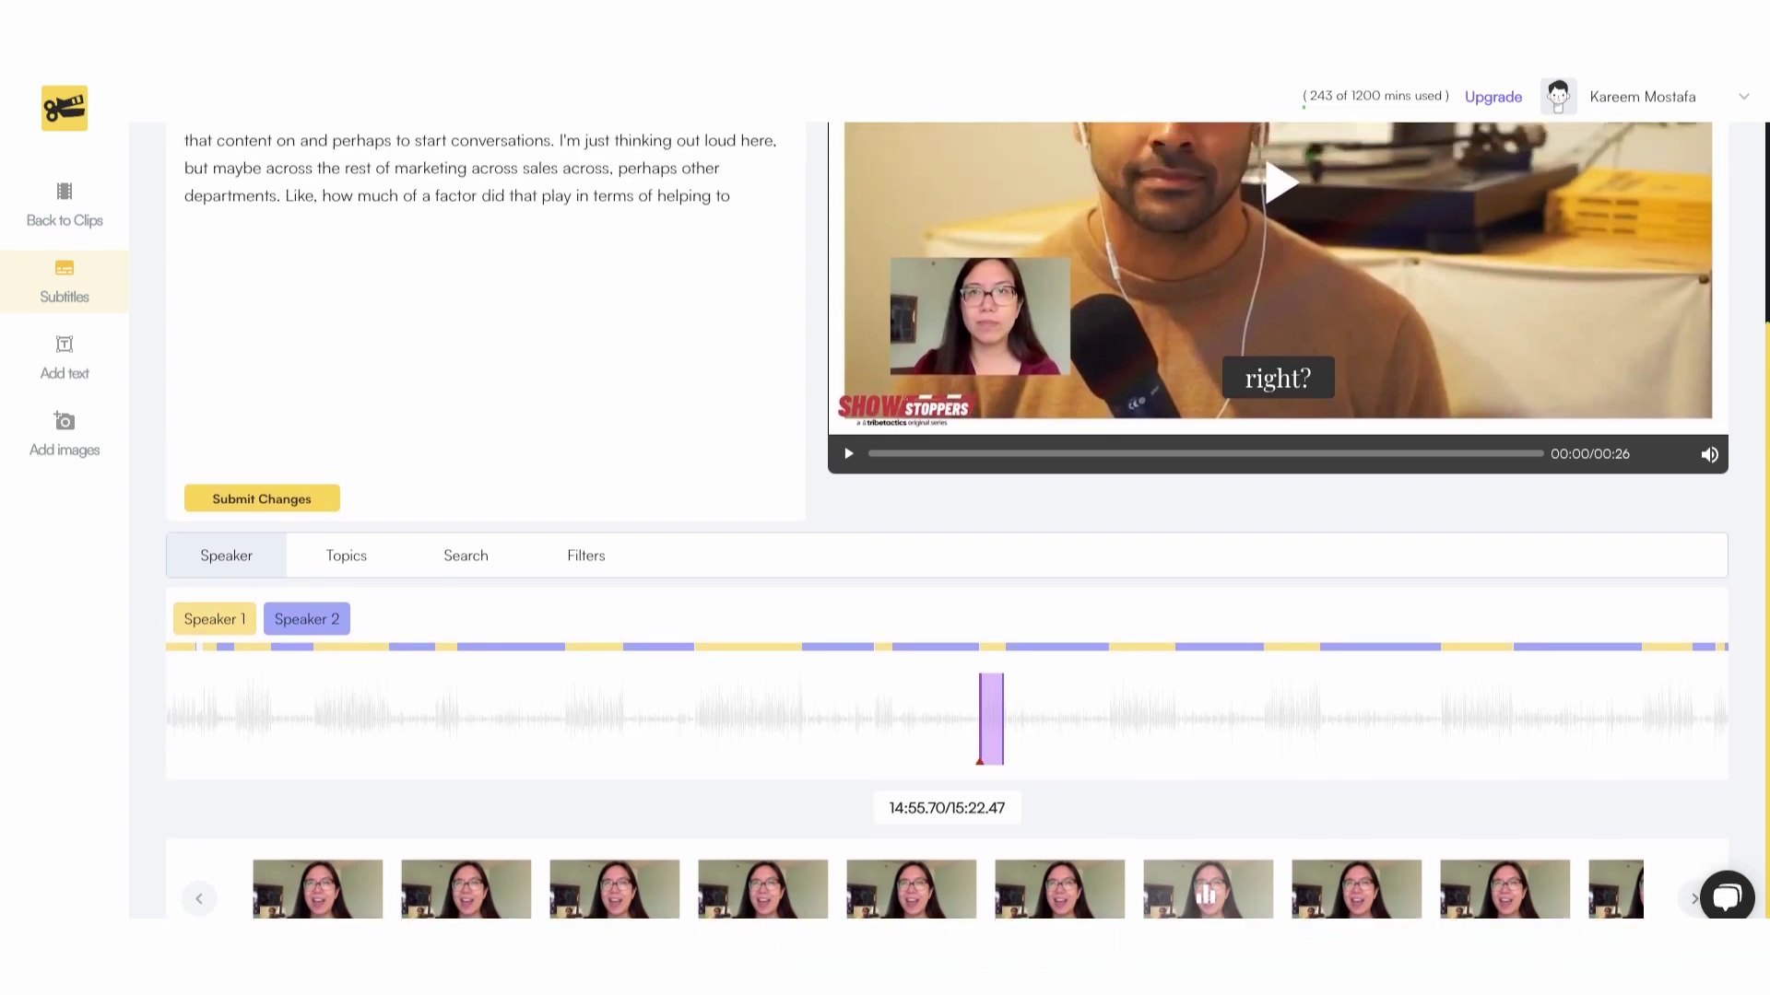
pyautogui.scroll(1, 947, 519)
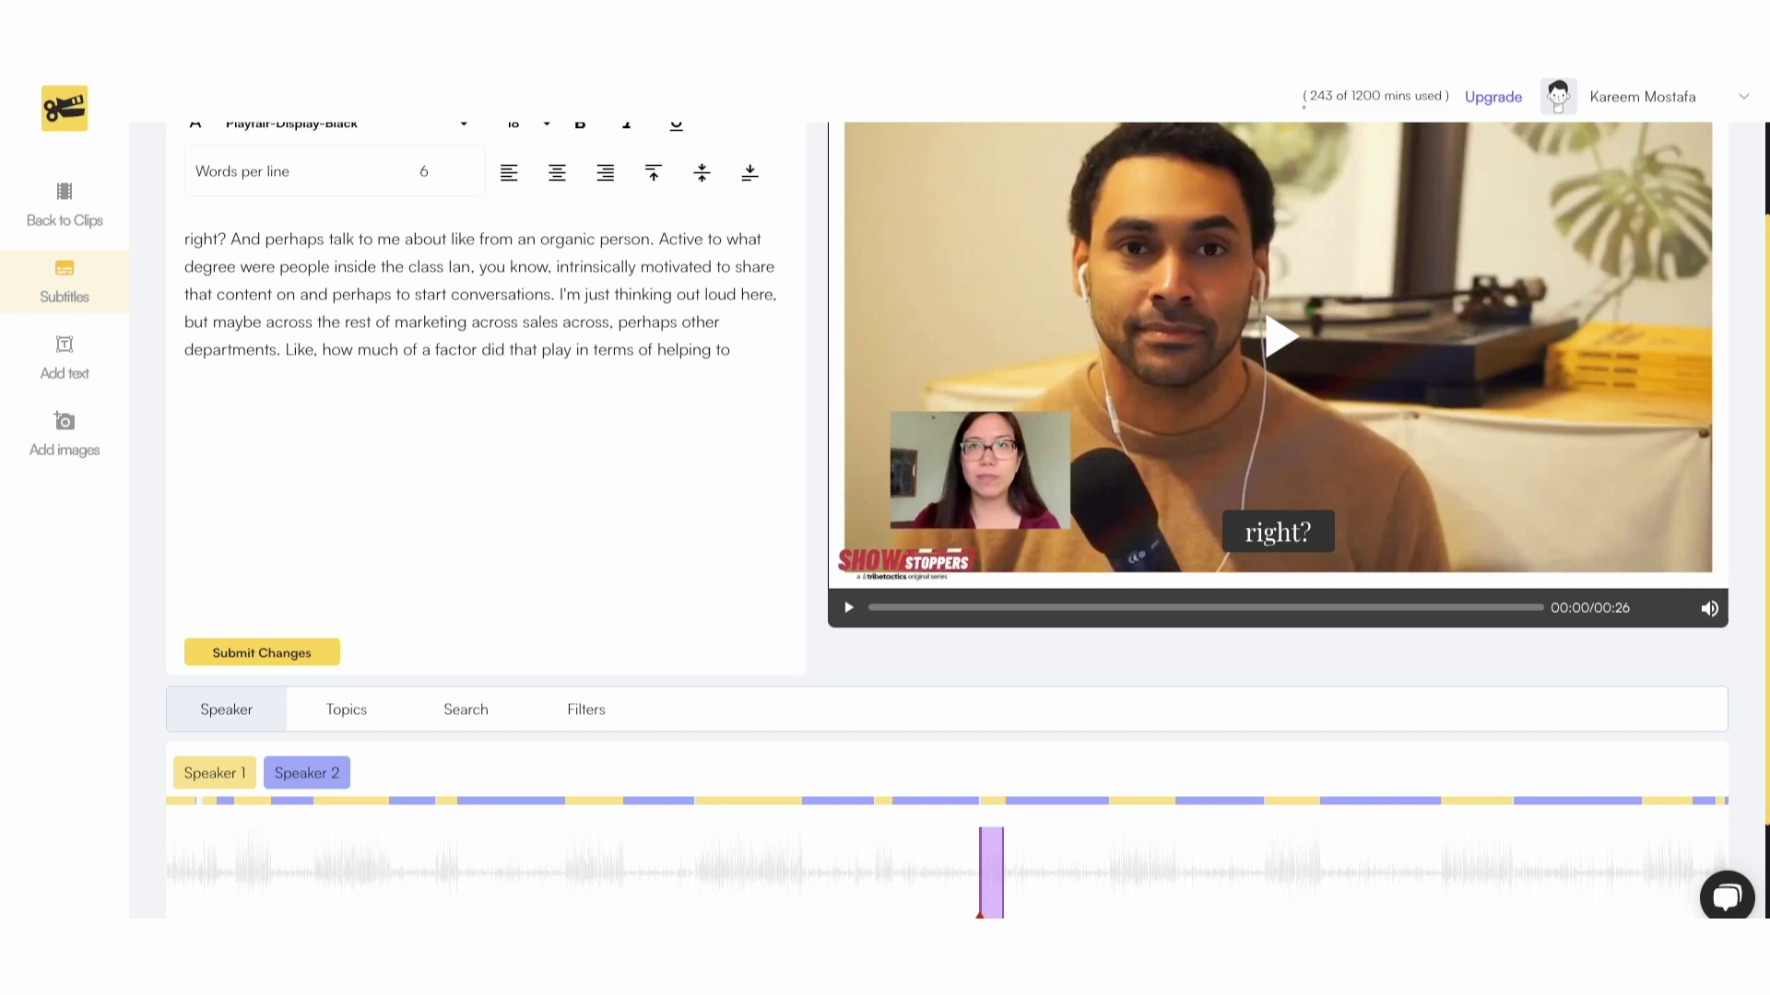
pyautogui.click(465, 709)
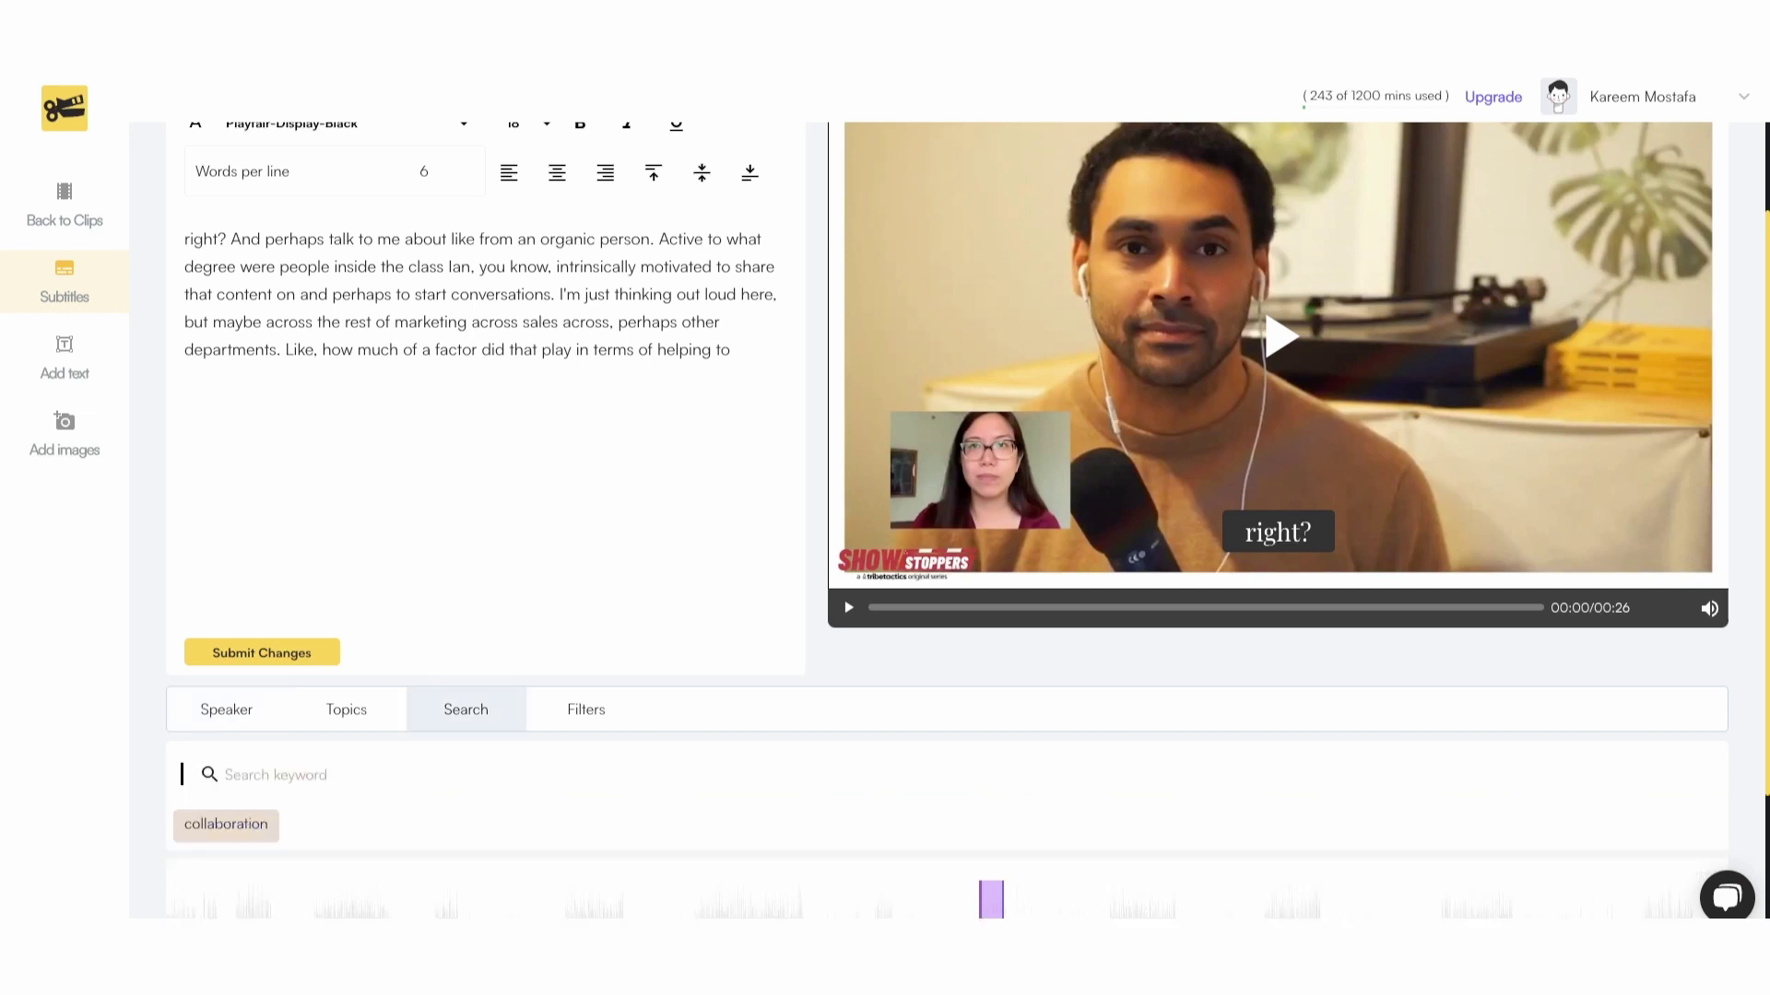
pyautogui.scroll(-1, 968, 516)
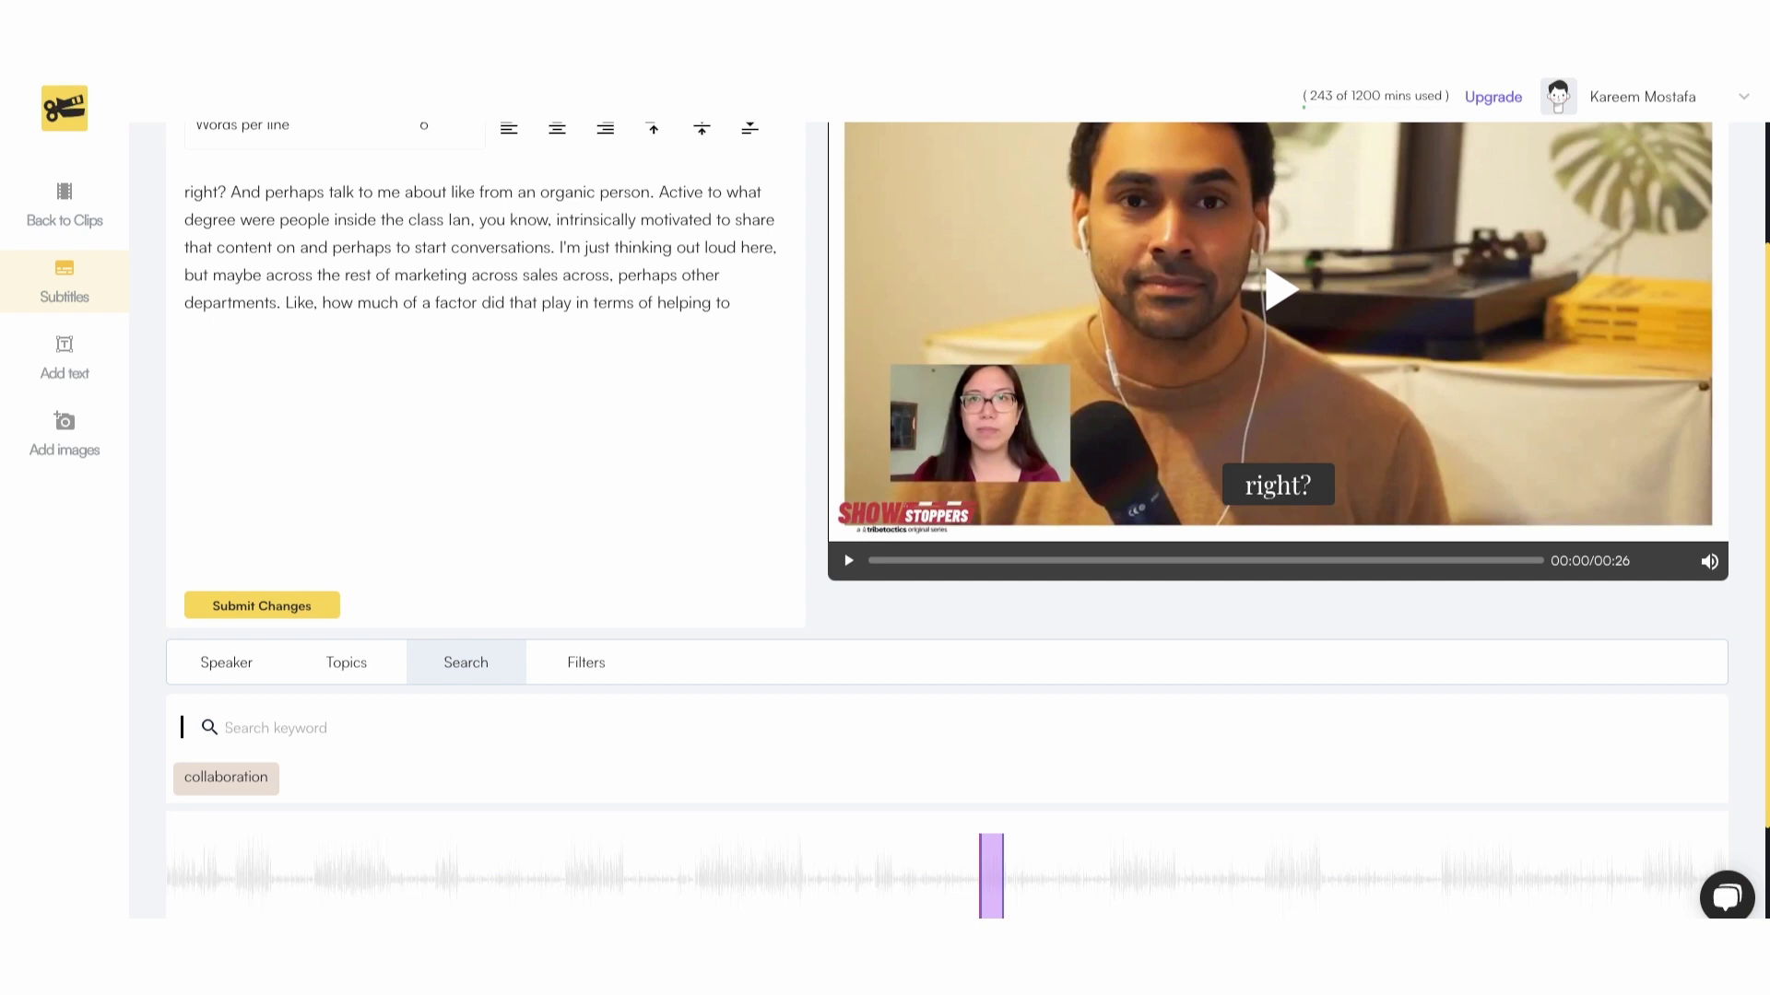
pyautogui.write('collaboration')
pyautogui.press('Return')
pyautogui.scroll(-1, 968, 521)
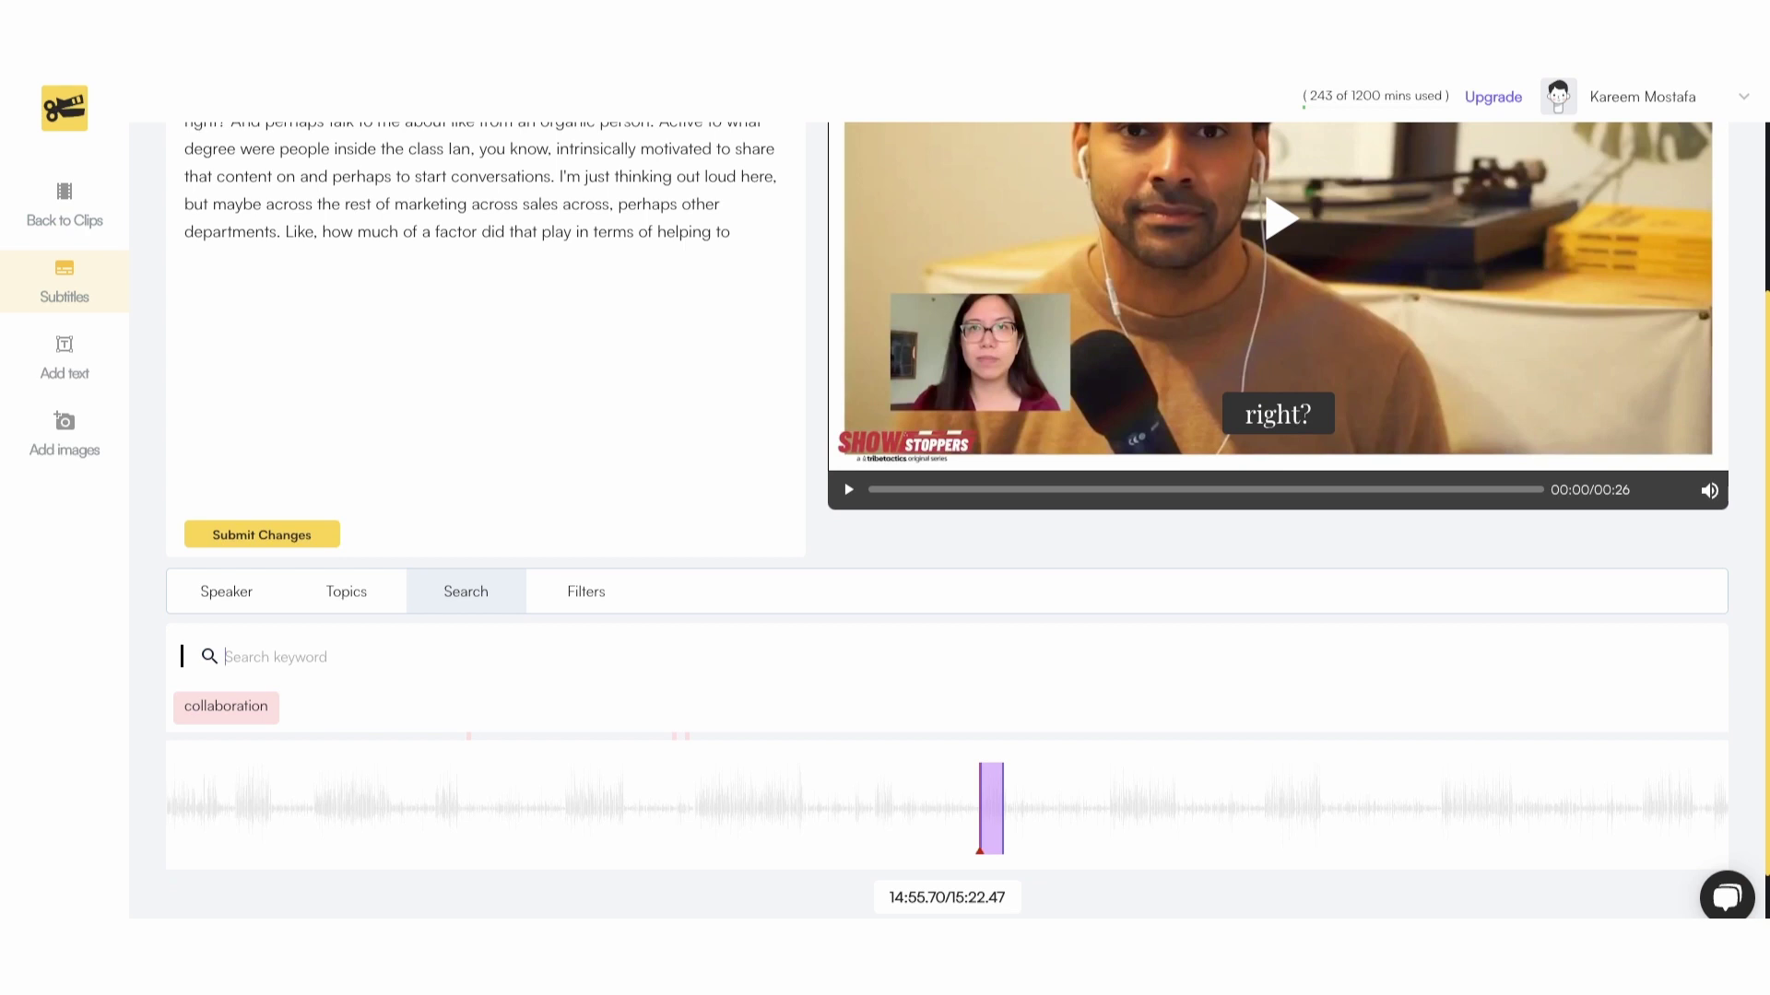
# - Select the segment from 09:15.30 to 09:27.68 around the second "collaboration" marker and update the current clip with it
pyautogui.click(467, 808)
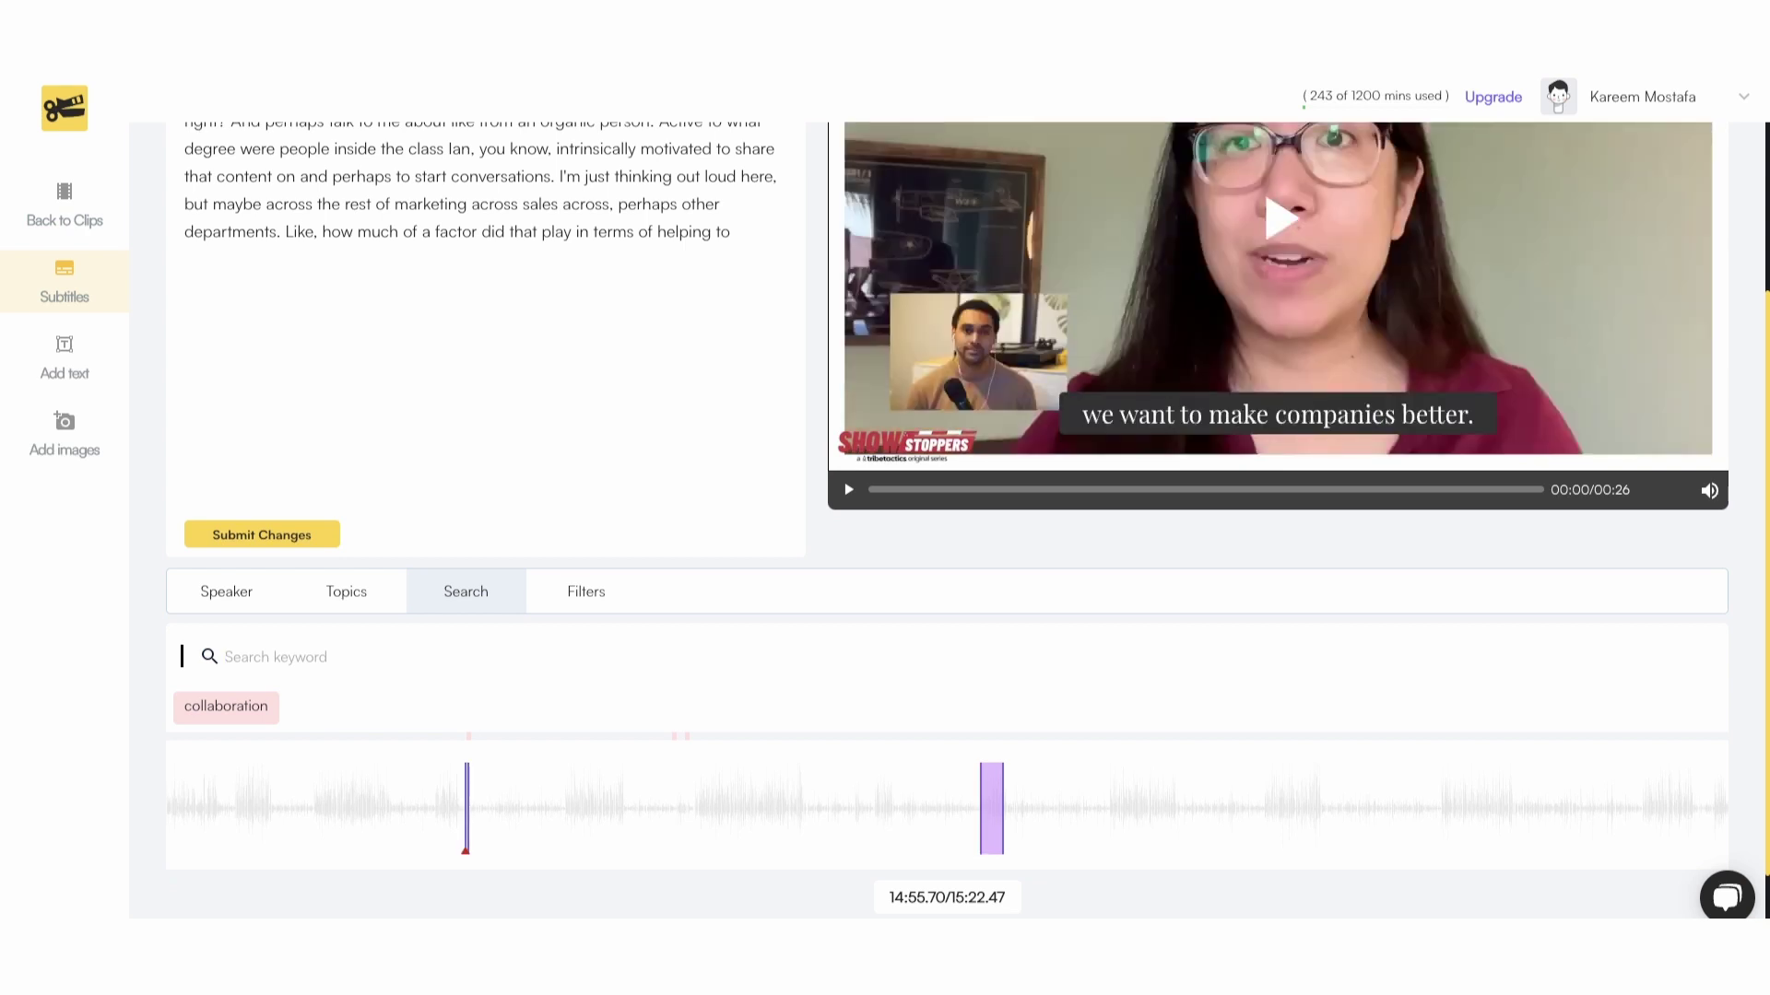
pyautogui.click(672, 809)
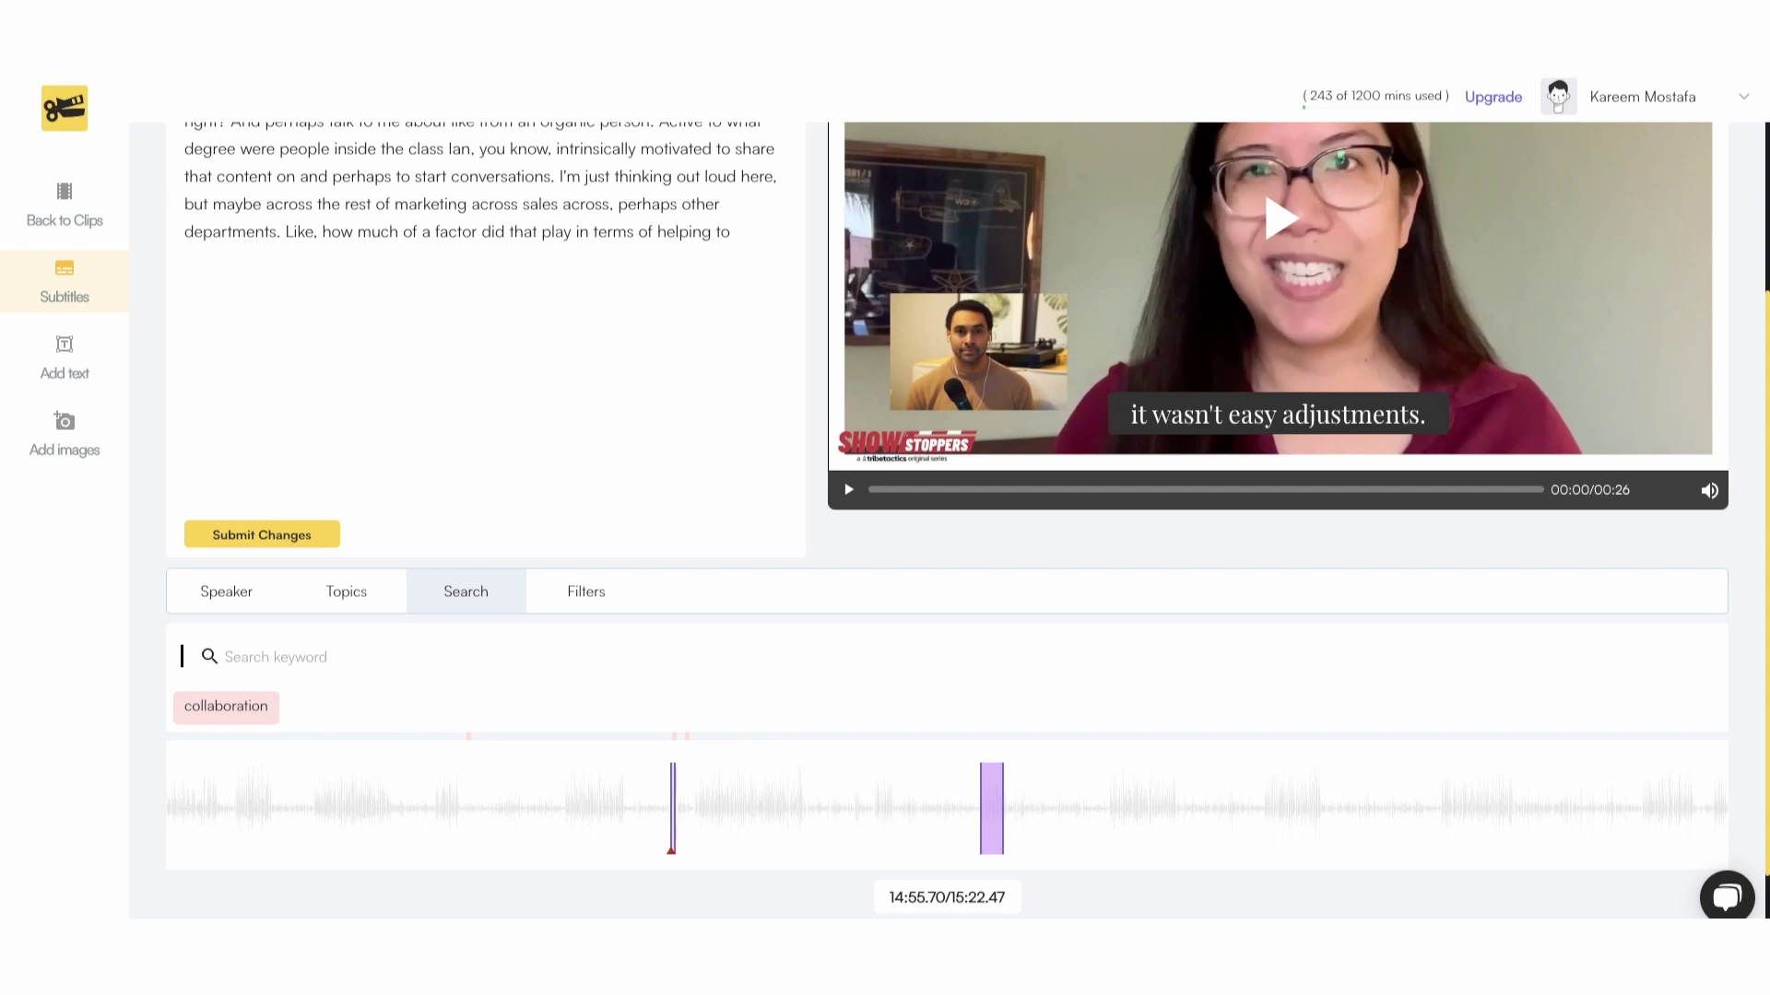
pyautogui.moveTo(672, 808); pyautogui.dragTo(680, 809)
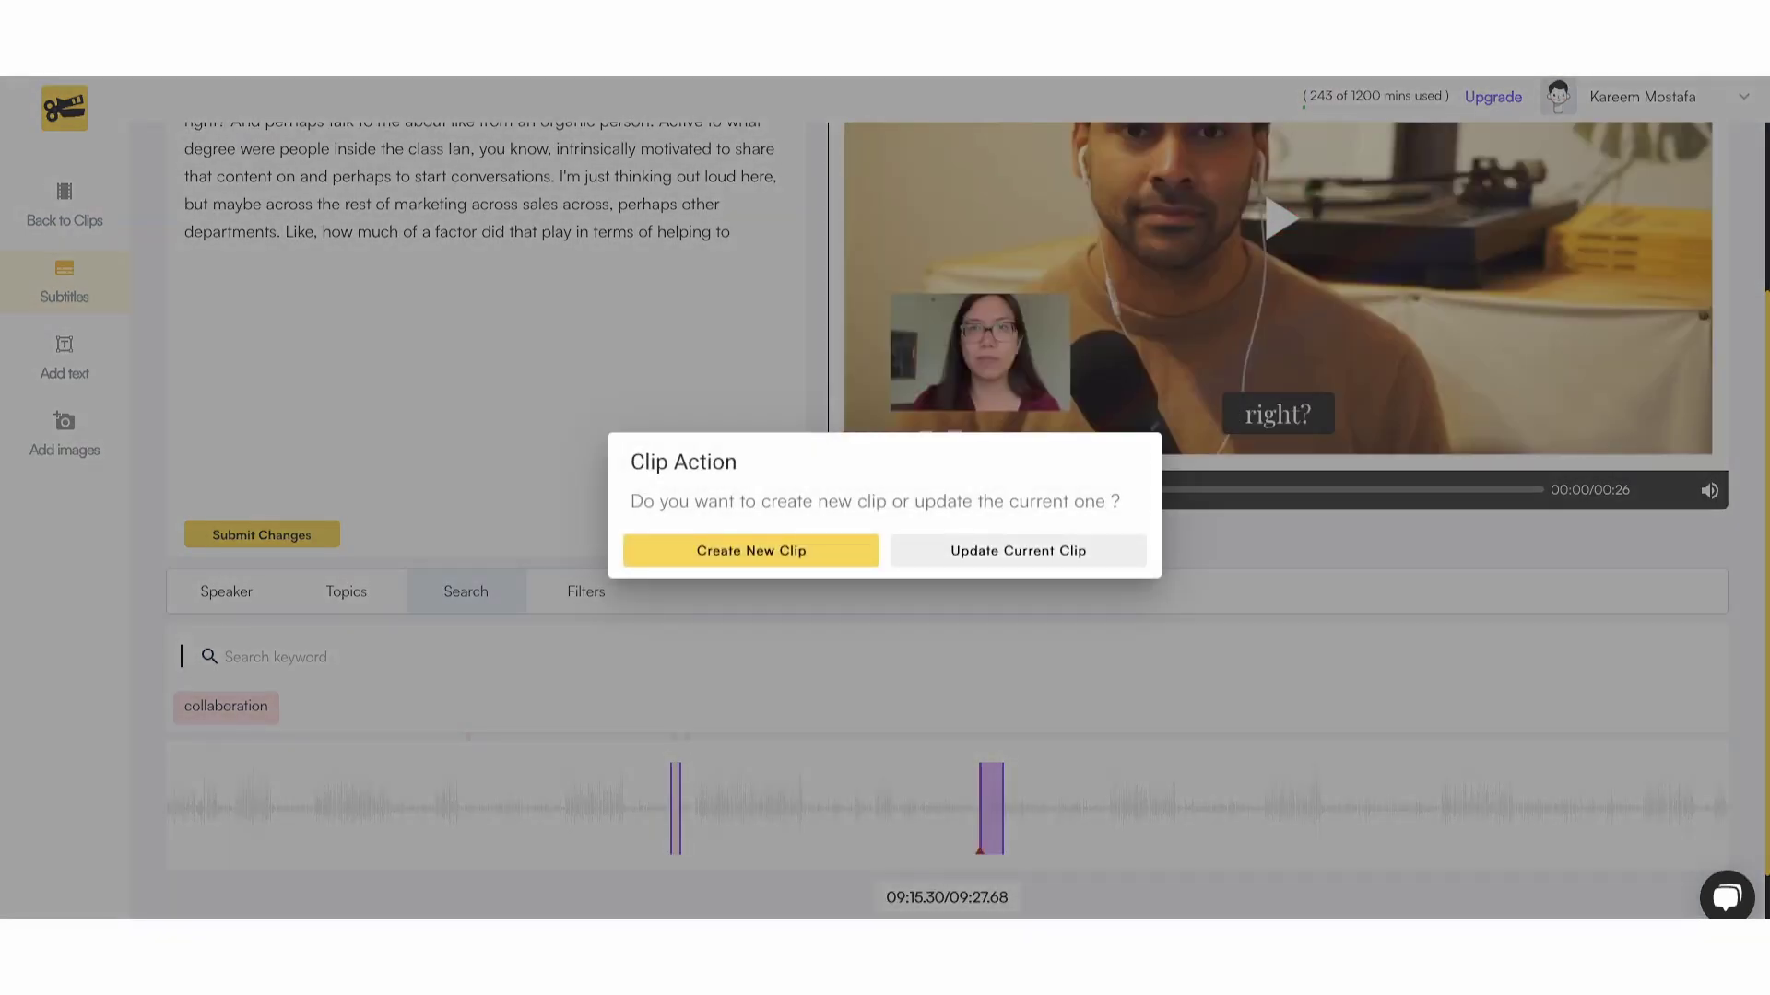
pyautogui.click(1017, 550)
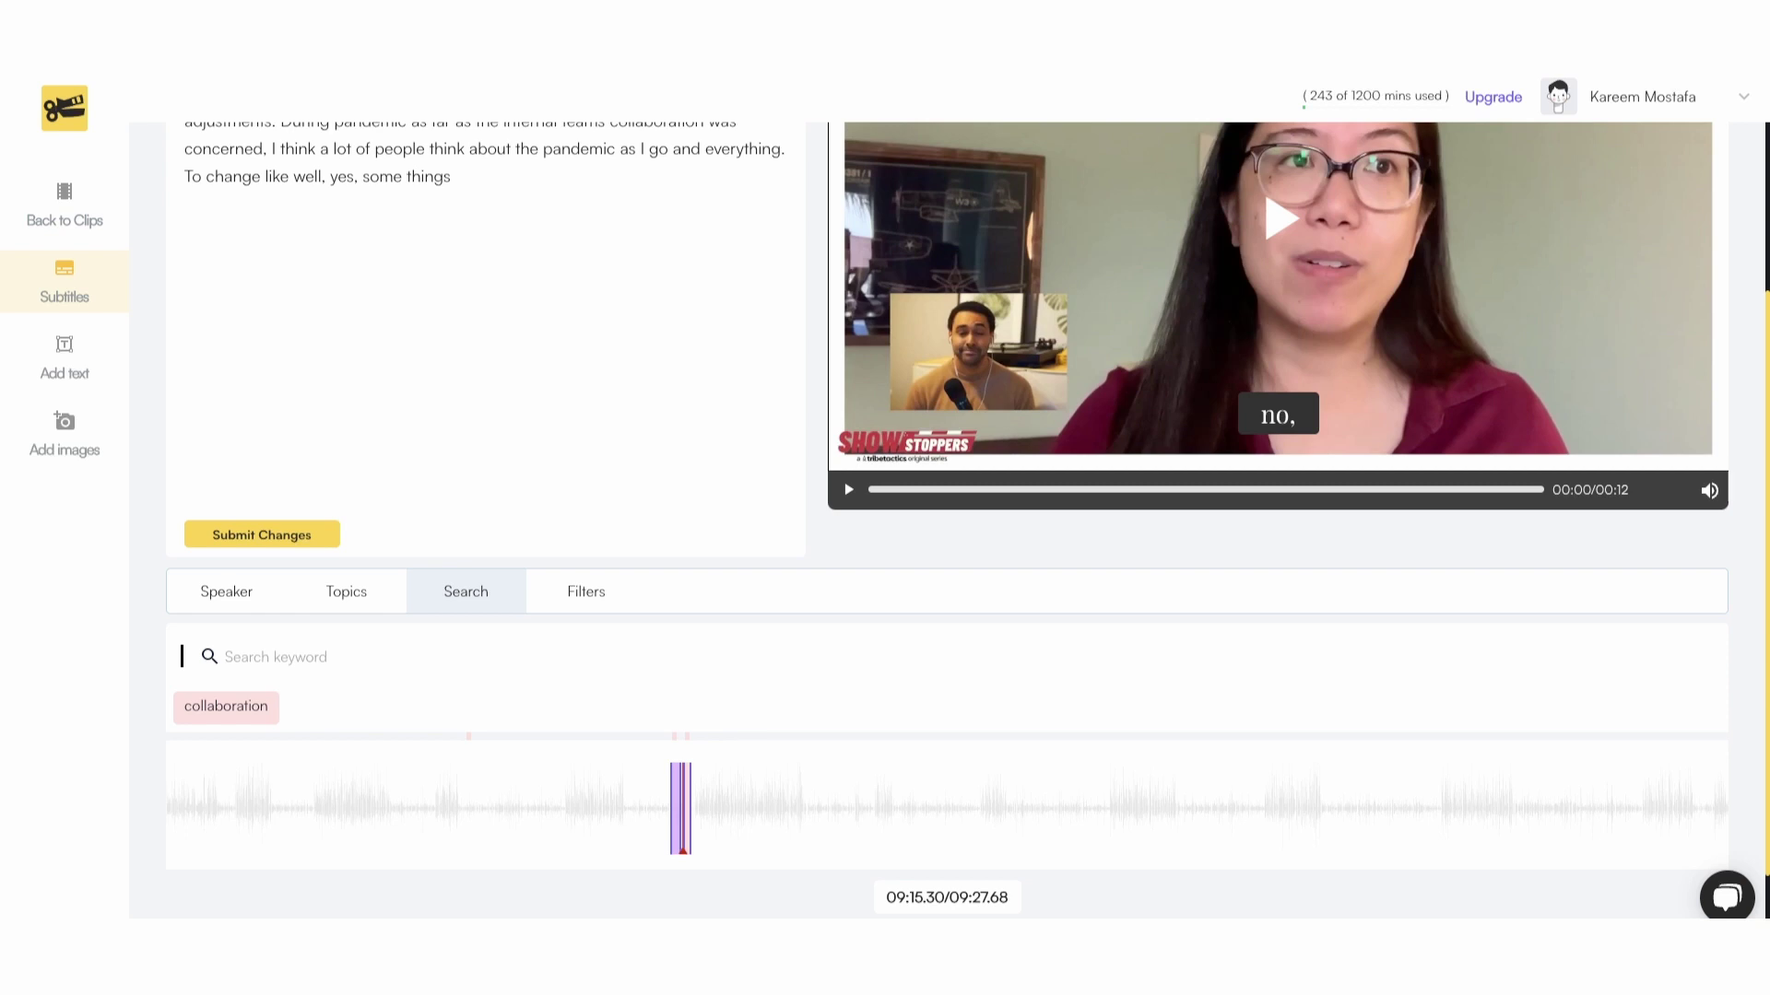
pyautogui.scroll(1, 947, 520)
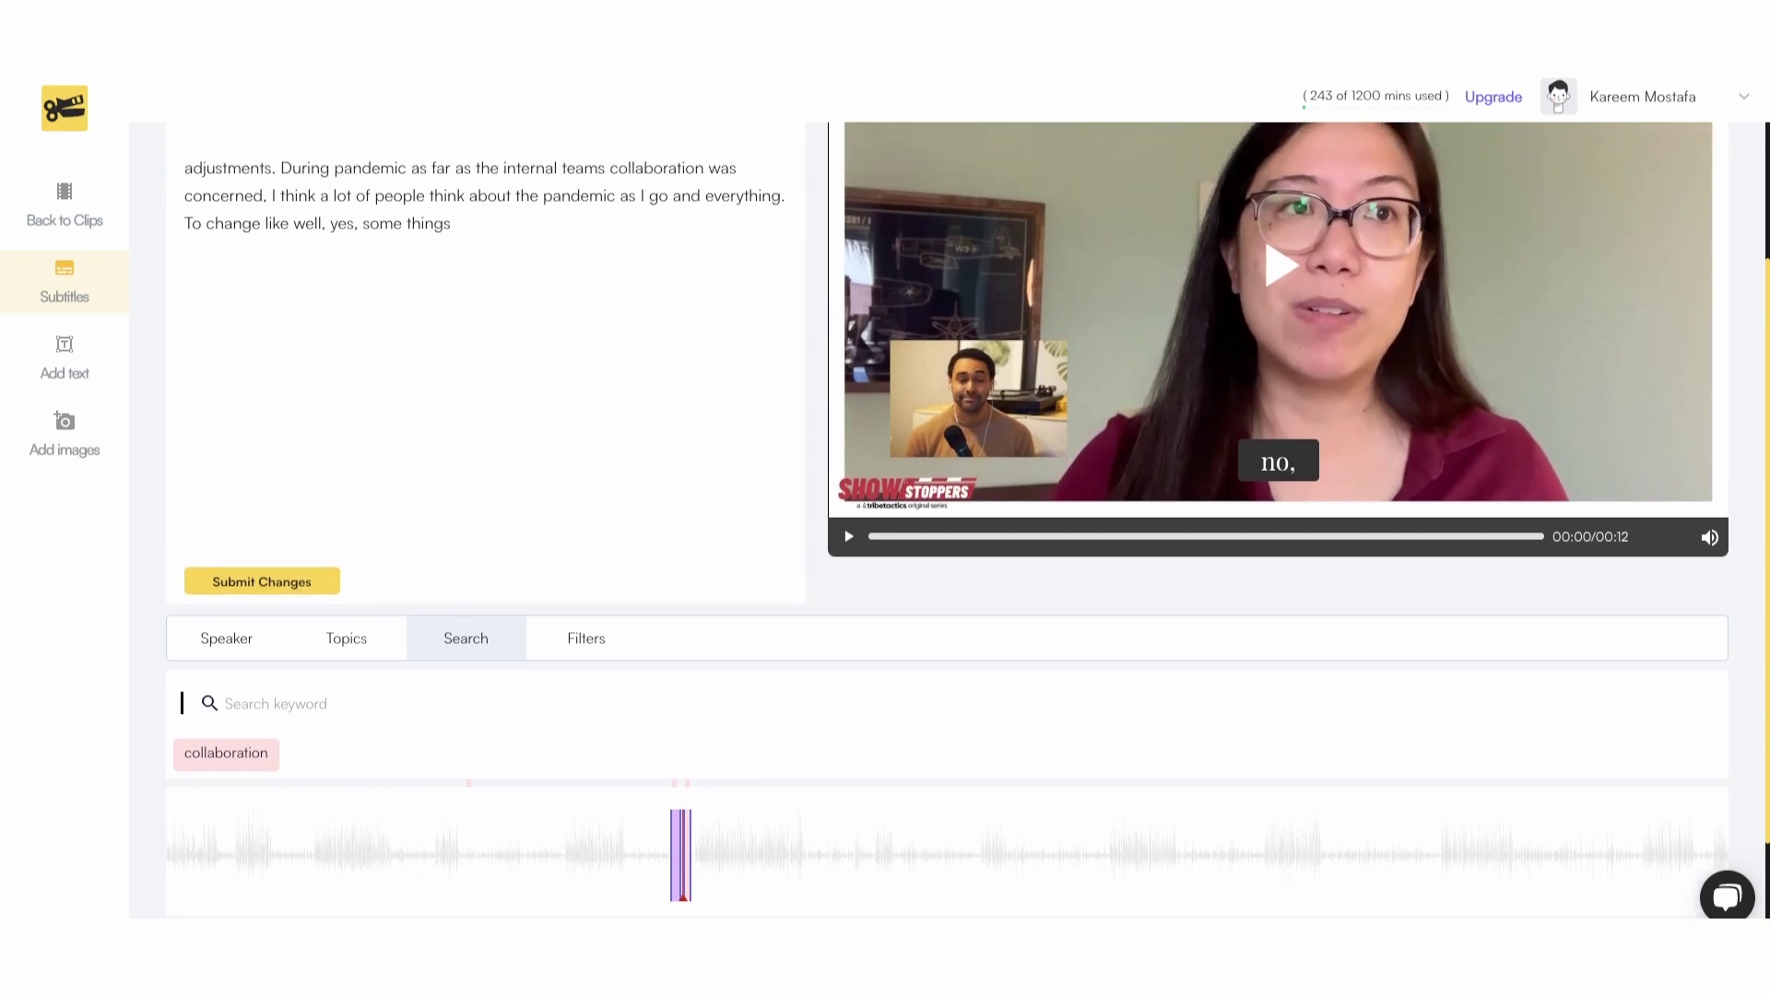